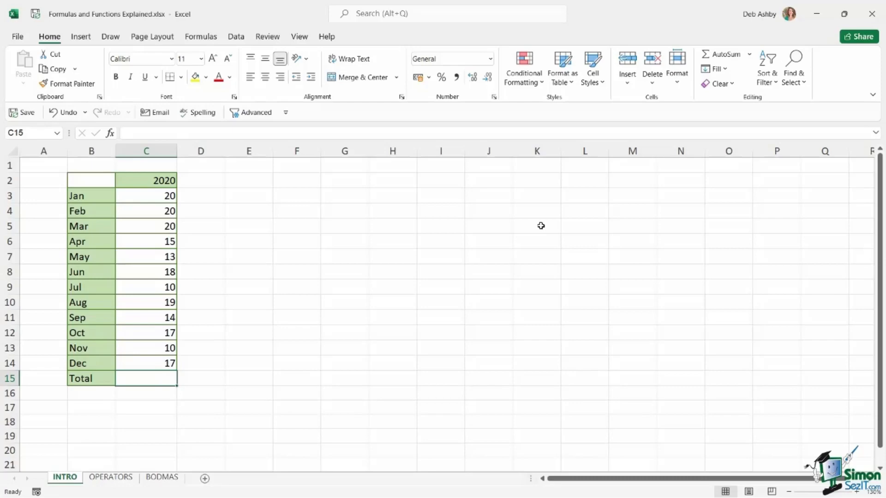
- Browse the function library's Financial, Logical, Text and Date & Time categories
{"action": "left_click", "coordinate": [205, 38]}
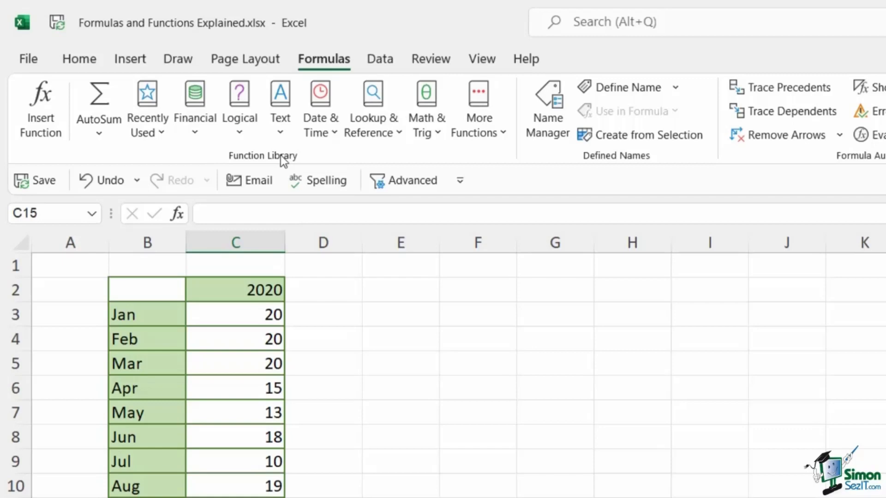
{"action": "left_click", "coordinate": [198, 133]}
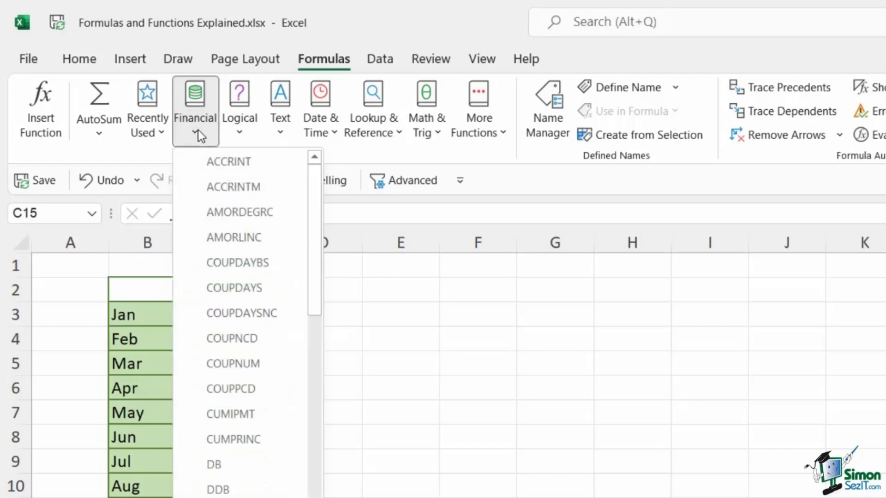
{"action": "left_click", "coordinate": [198, 133]}
{"action": "left_click", "coordinate": [241, 134]}
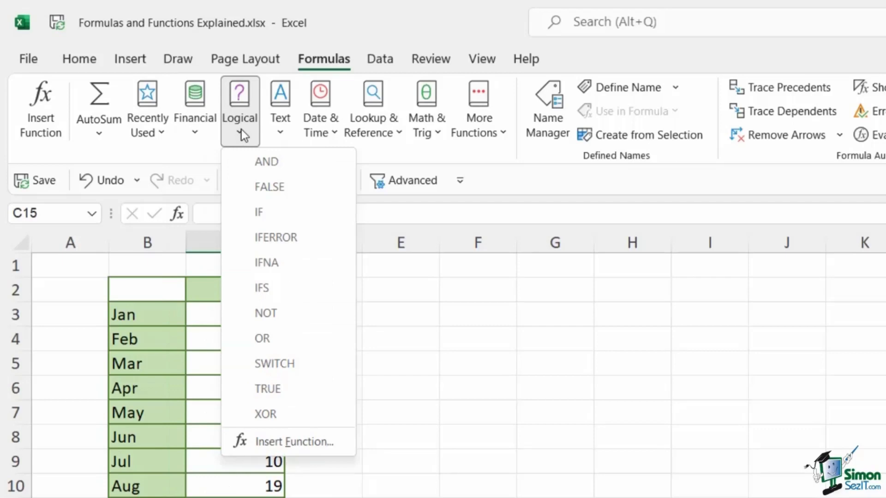
{"action": "left_click", "coordinate": [283, 131]}
{"action": "left_click", "coordinate": [328, 134]}
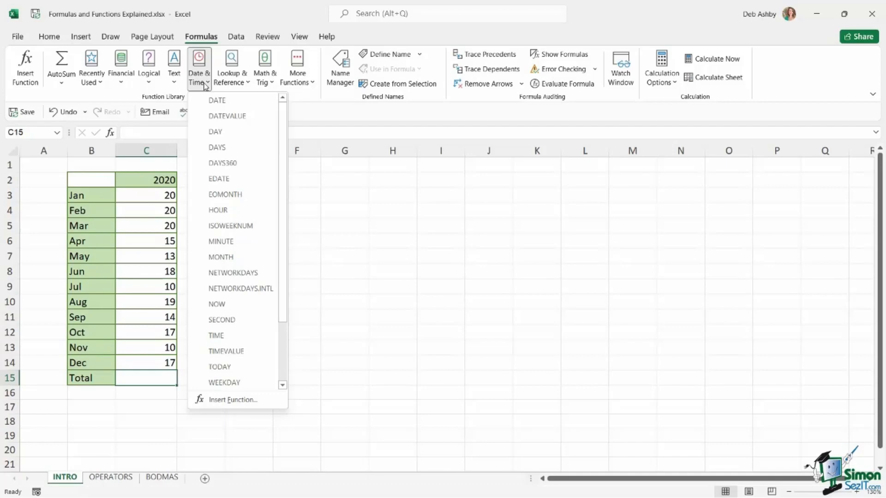
{"action": "left_click", "coordinate": [417, 207]}
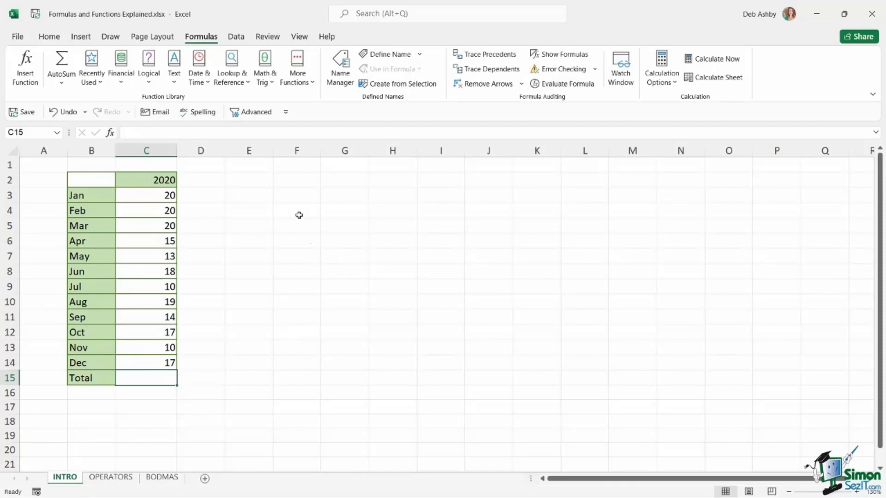
- Enter the numbers 10 in cell F3 and 20 in cell F4
{"action": "left_click", "coordinate": [295, 195]}
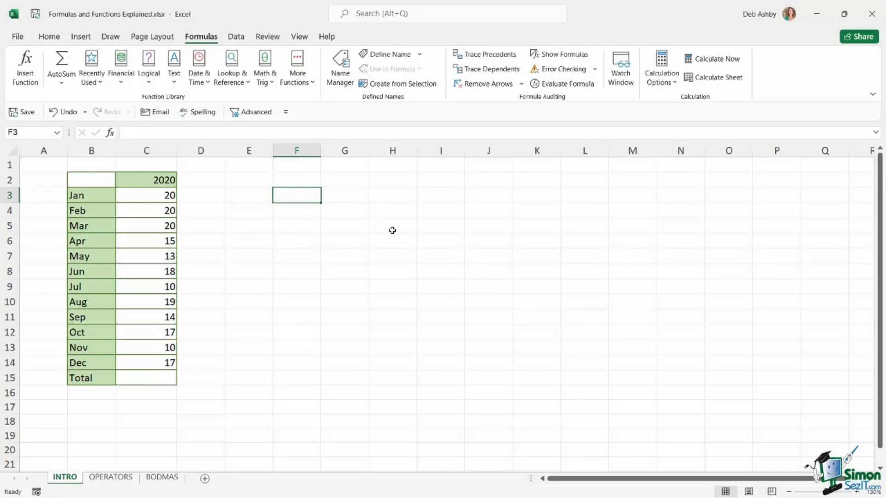
{"action": "type", "text": "10"}
{"action": "key", "text": "Return"}
{"action": "type", "text": "20"}
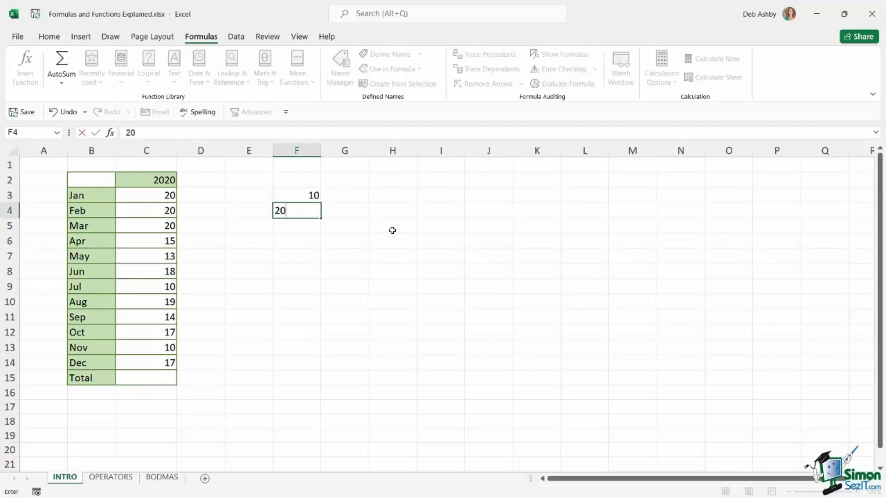
{"action": "key", "text": "Return"}
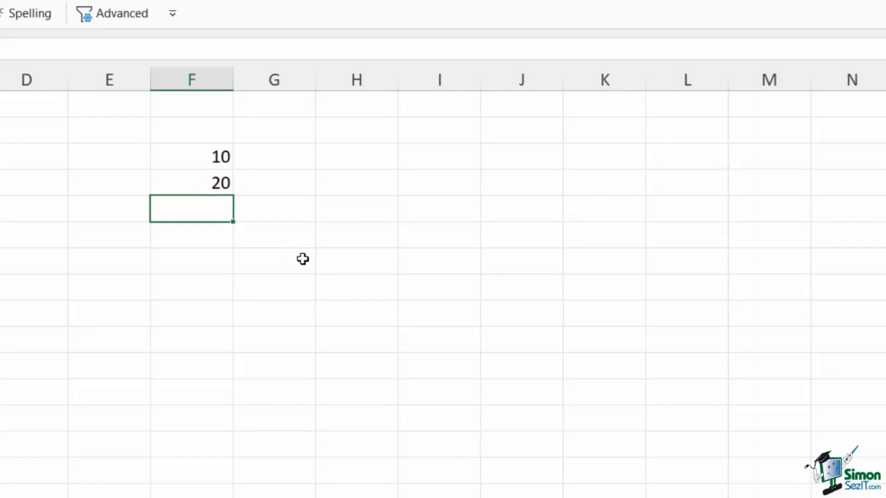
- Add the two numbers in cell F5 with the hard-coded formula =10+20, and reselect the cell to inspect its formula
{"action": "type", "text": "="}
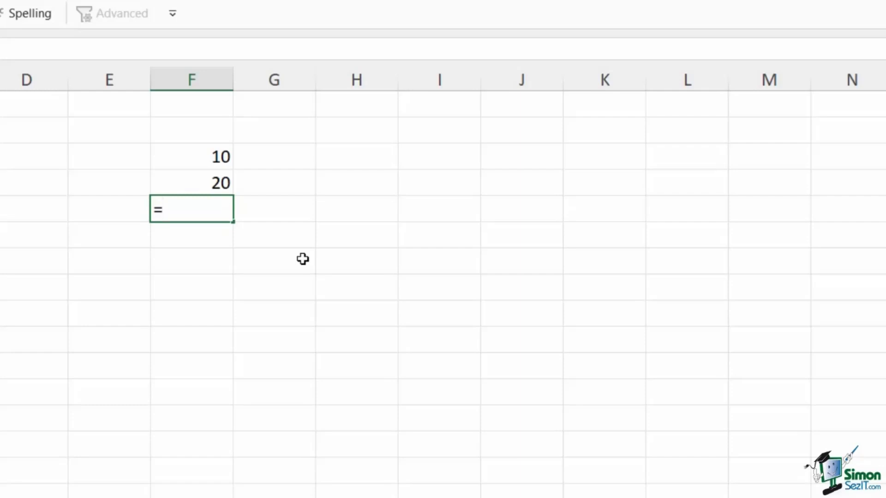
{"action": "type", "text": "10+20"}
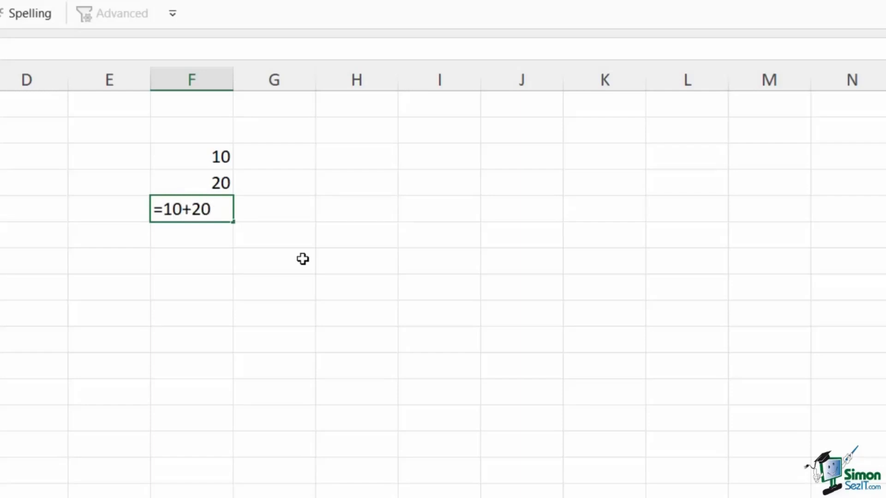
{"action": "key", "text": "Return"}
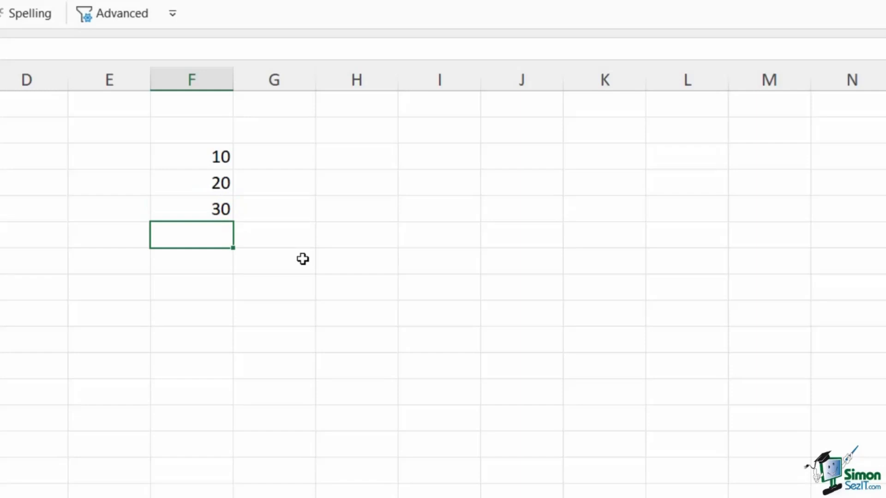
{"action": "left_click", "coordinate": [198, 210]}
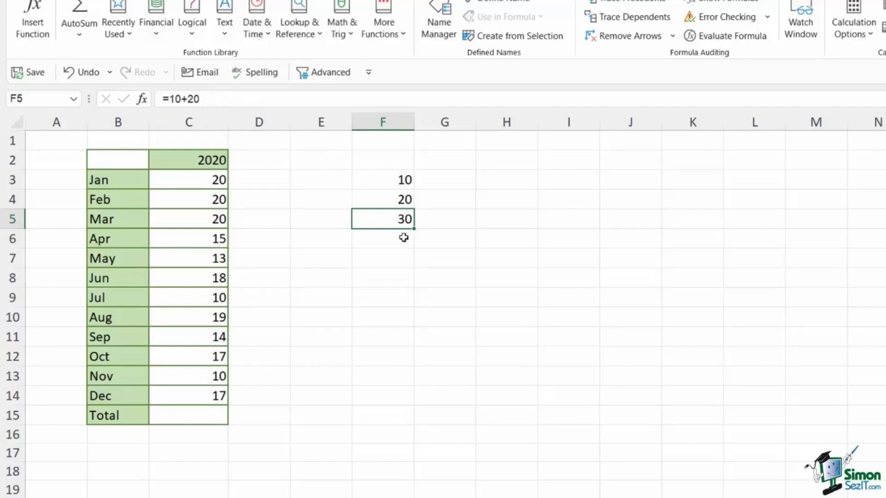
- Change the value in F3 to 5 and check the formula in F5
{"action": "left_click_drag", "start_coordinate": [382, 180], "coordinate": [382, 198]}
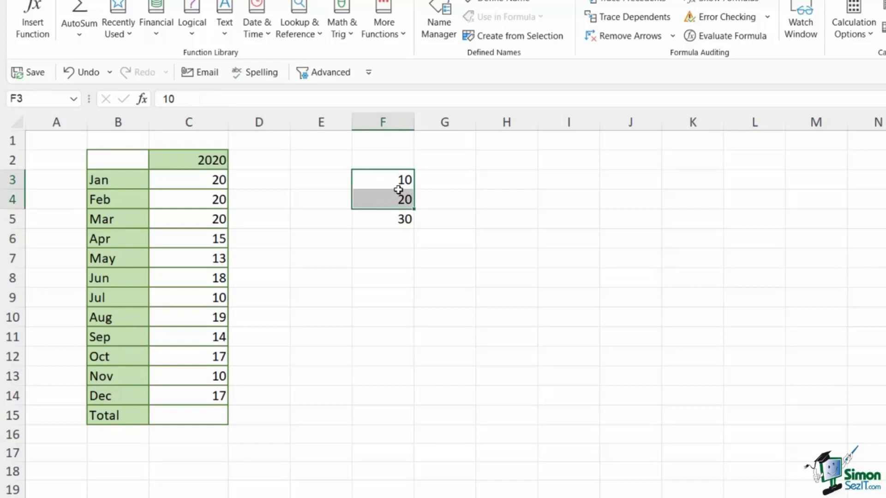
{"action": "left_click", "coordinate": [384, 181]}
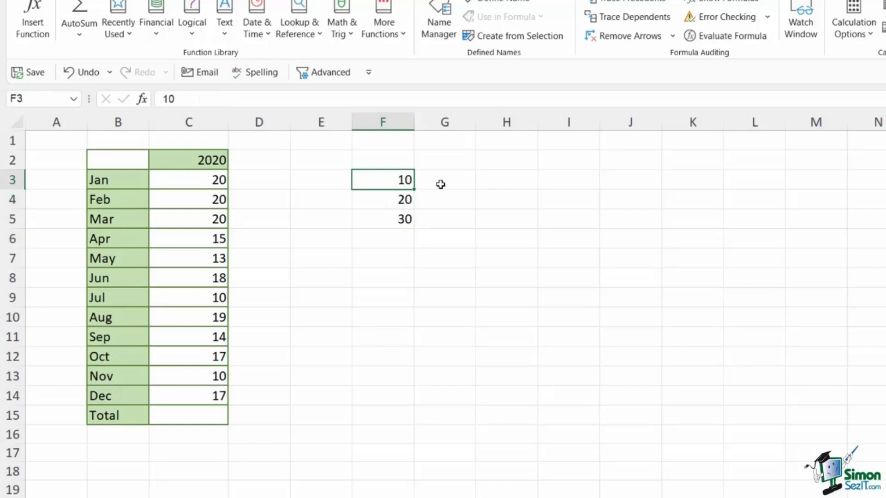
{"action": "type", "text": "5"}
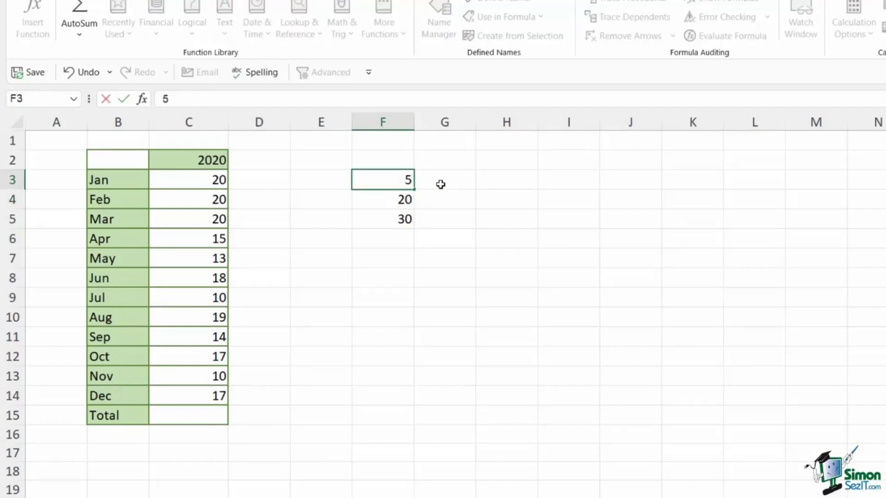
{"action": "key", "text": "Return"}
{"action": "left_click", "coordinate": [405, 218]}
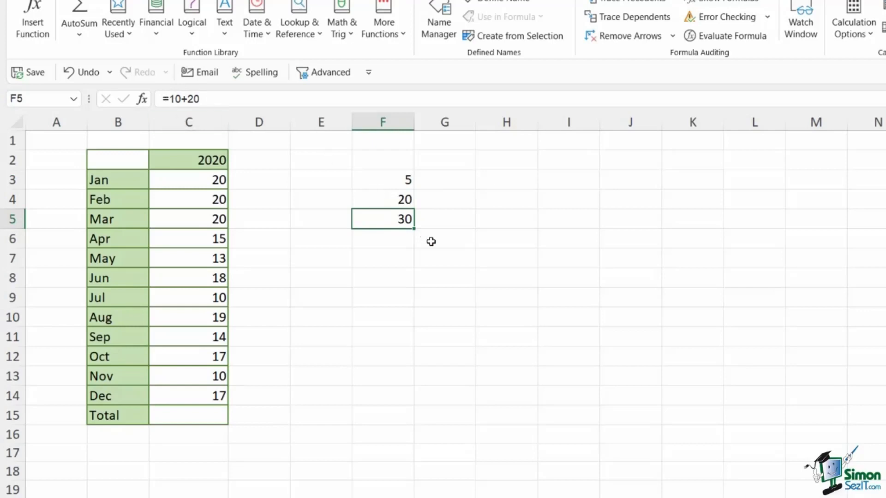
- Replace the hard-coded formula in F5 with the cell-reference formula =F3+F4, and reselect the cell to inspect it
{"action": "key", "text": "Delete"}
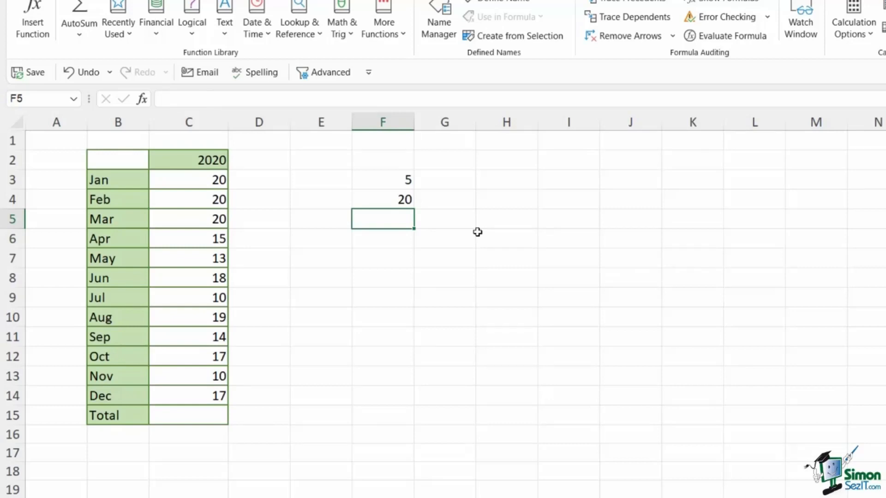
{"action": "type", "text": "="}
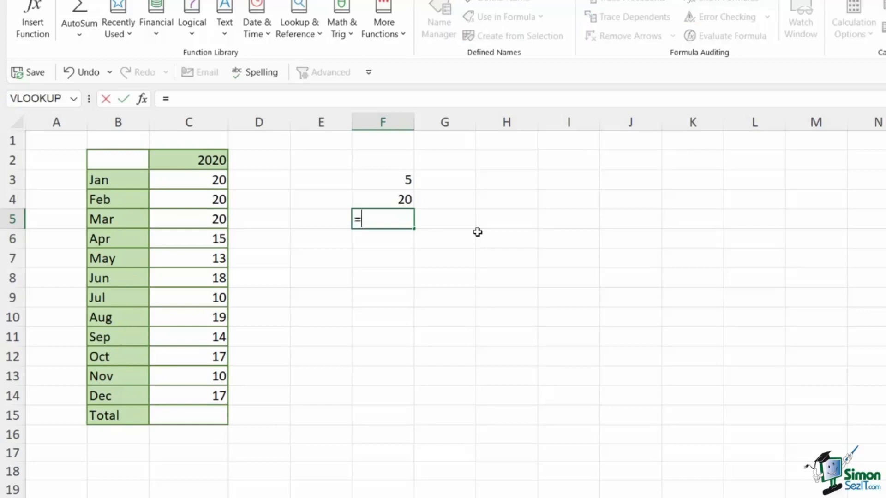
{"action": "left_click", "coordinate": [404, 179]}
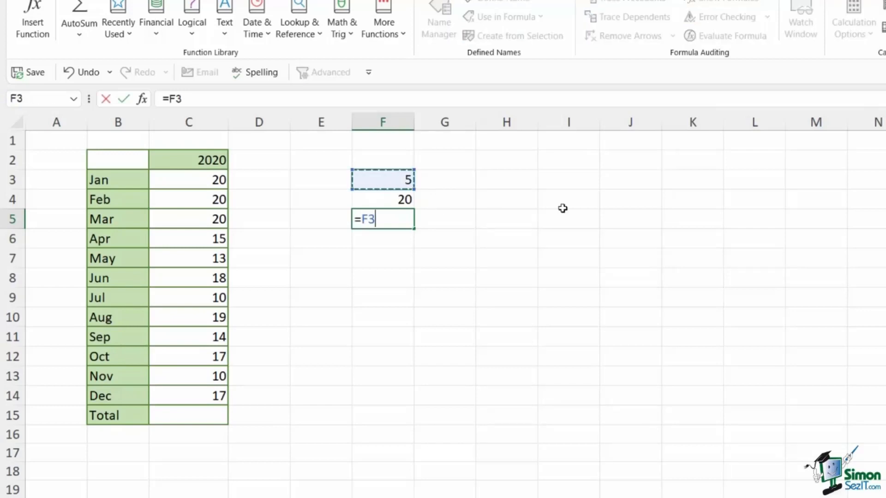
{"action": "type", "text": "+"}
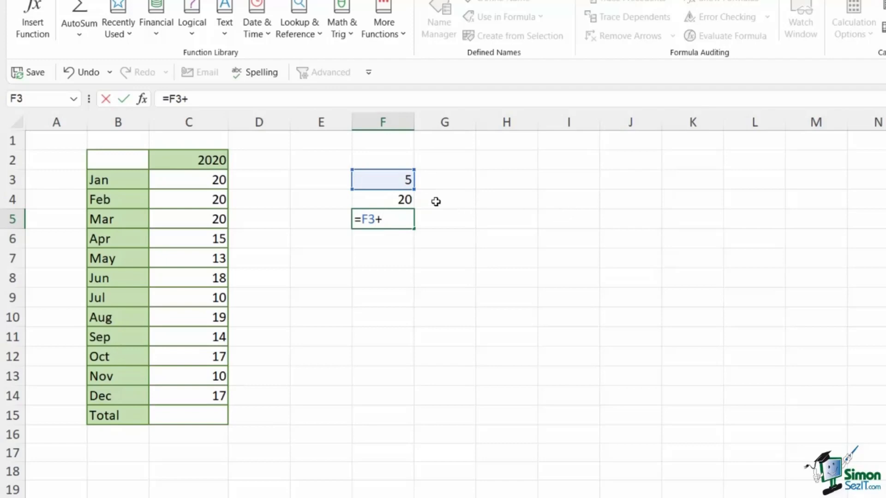
{"action": "left_click", "coordinate": [402, 199]}
{"action": "key", "text": "Return"}
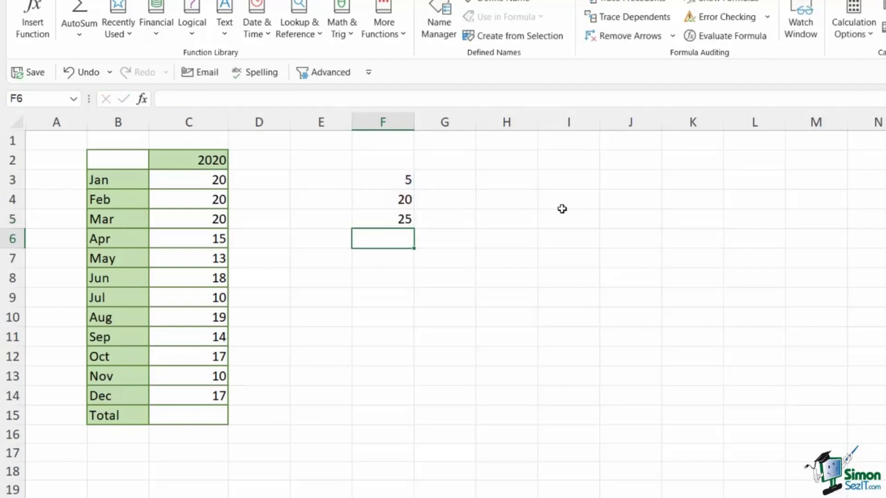
{"action": "left_click", "coordinate": [393, 220]}
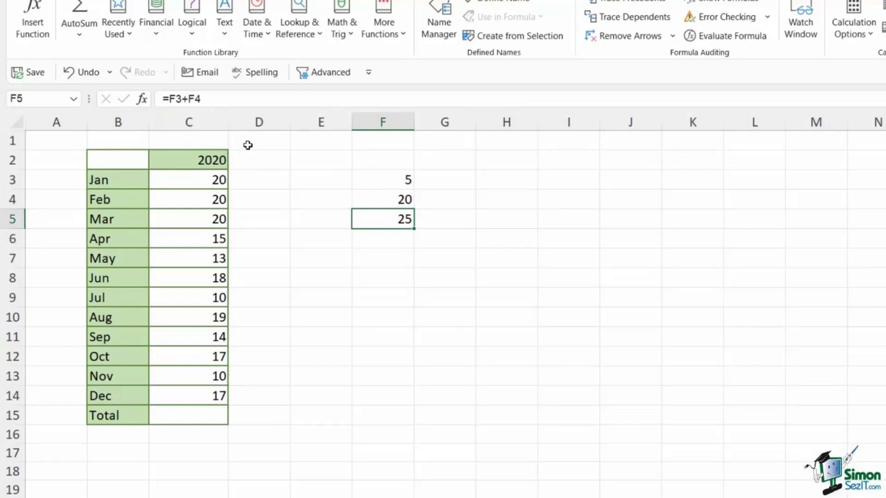
- Set the value in F3 to 10 to test the cell-reference formula
{"action": "left_click", "coordinate": [388, 178]}
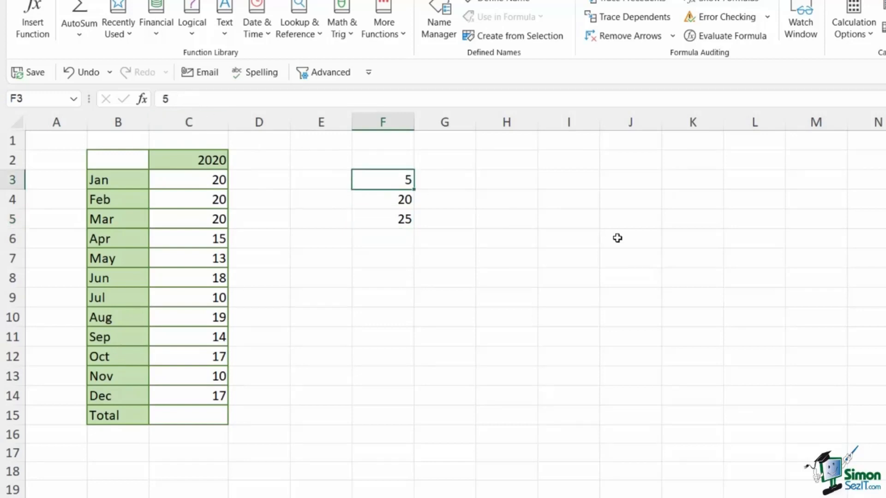
{"action": "type", "text": "10"}
{"action": "key", "text": "Return"}
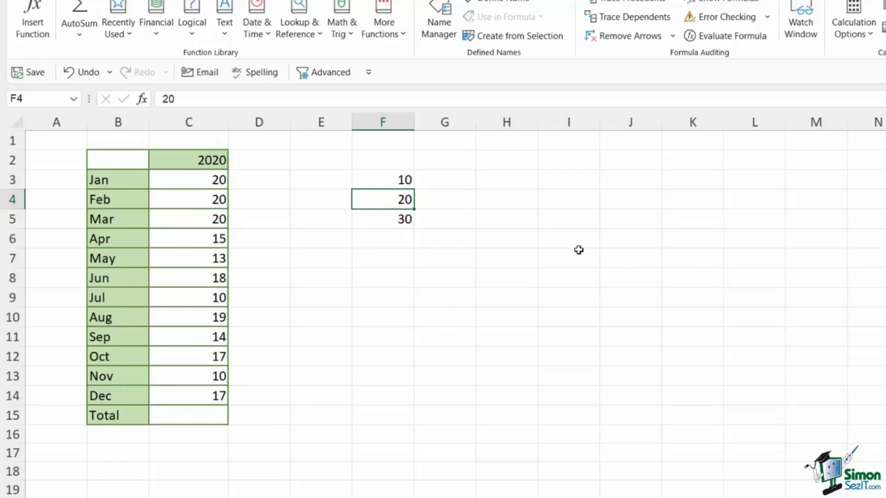
- Clear the example numbers and formula from cells F3:F5
{"action": "left_click_drag", "start_coordinate": [396, 181], "coordinate": [370, 226]}
{"action": "key", "text": "Delete"}
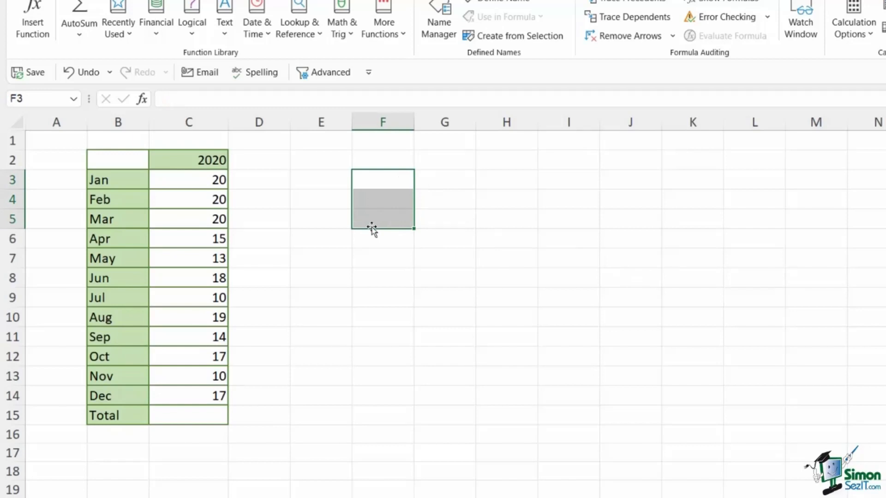
{"action": "left_click", "coordinate": [407, 289]}
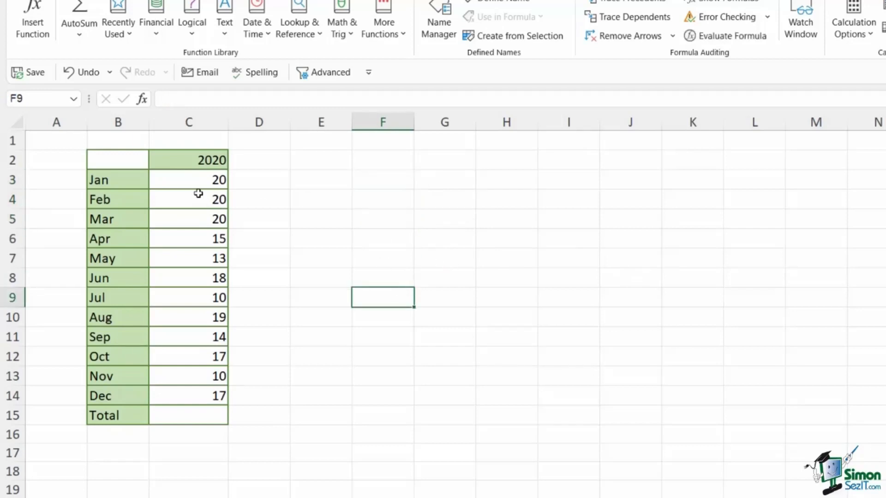
{"action": "left_click_drag", "start_coordinate": [190, 180], "coordinate": [188, 396]}
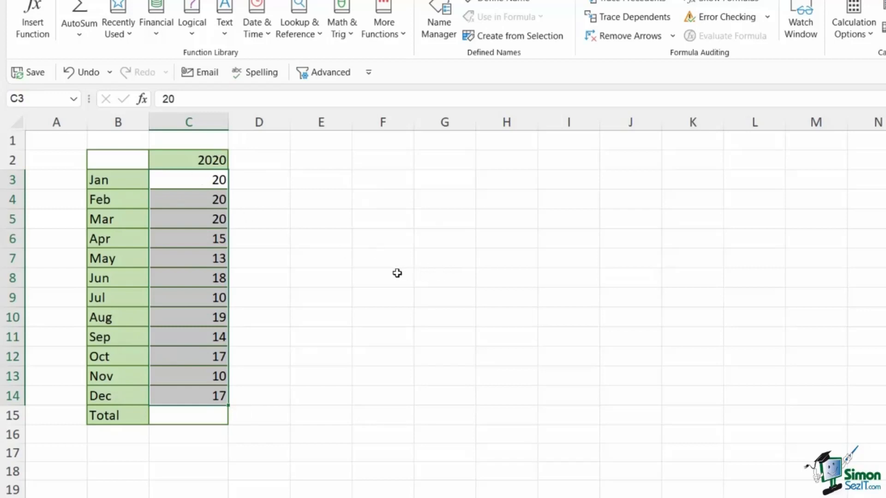
{"action": "left_click", "coordinate": [193, 415]}
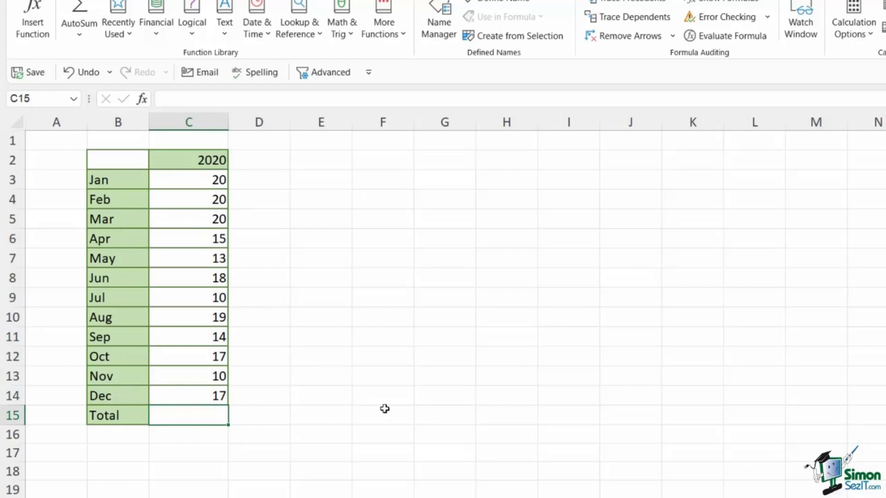
{"action": "type", "text": "="}
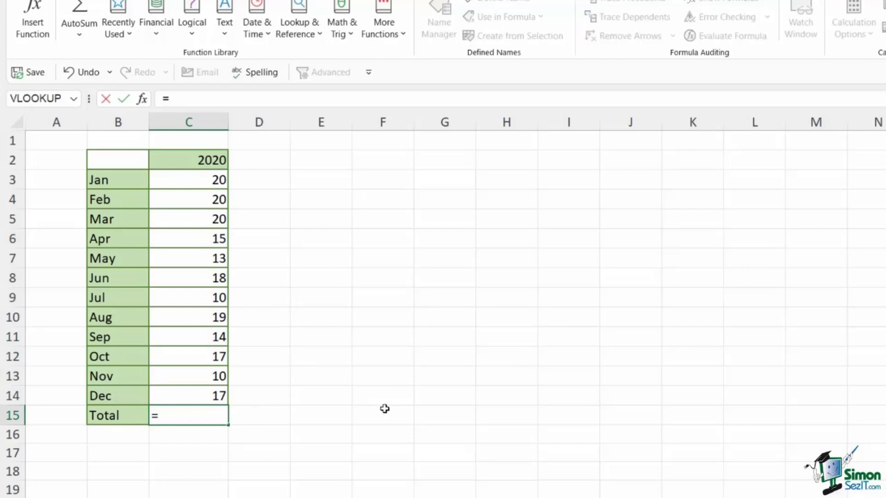
{"action": "left_click", "coordinate": [209, 182]}
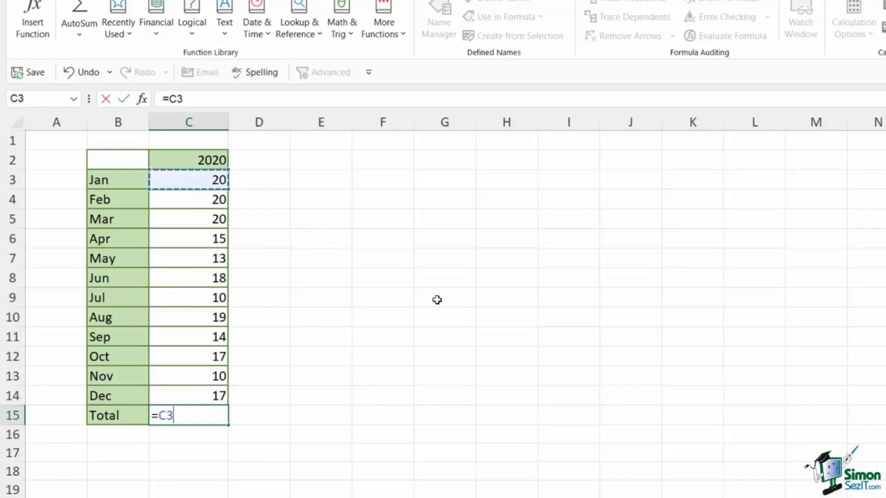
{"action": "type", "text": "+"}
{"action": "left_click", "coordinate": [210, 198]}
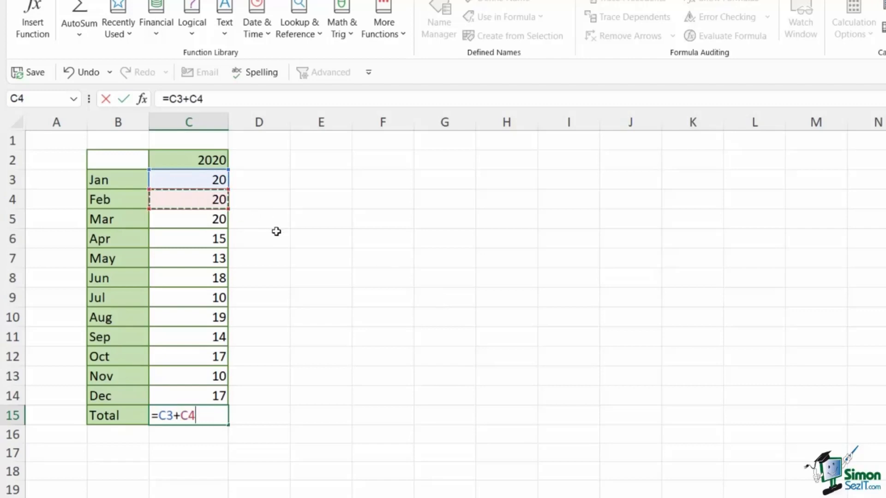
{"action": "type", "text": "+"}
{"action": "left_click", "coordinate": [213, 219]}
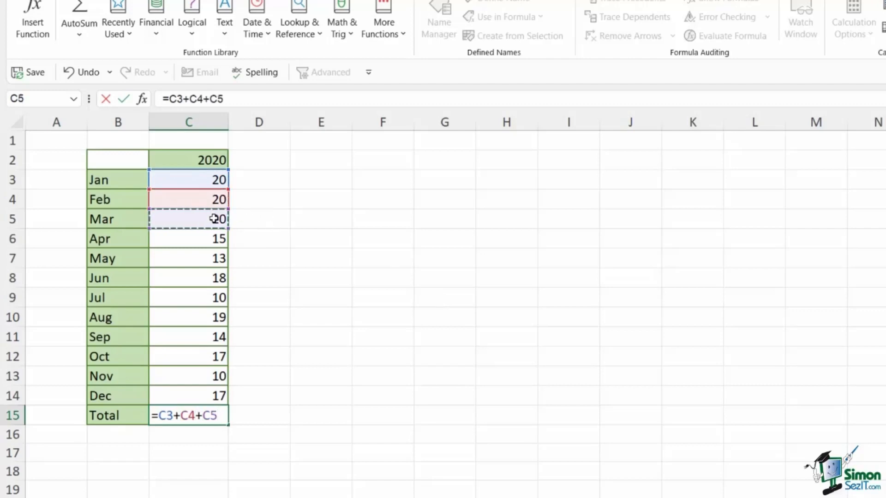
{"action": "type", "text": "+"}
{"action": "left_click", "coordinate": [213, 239]}
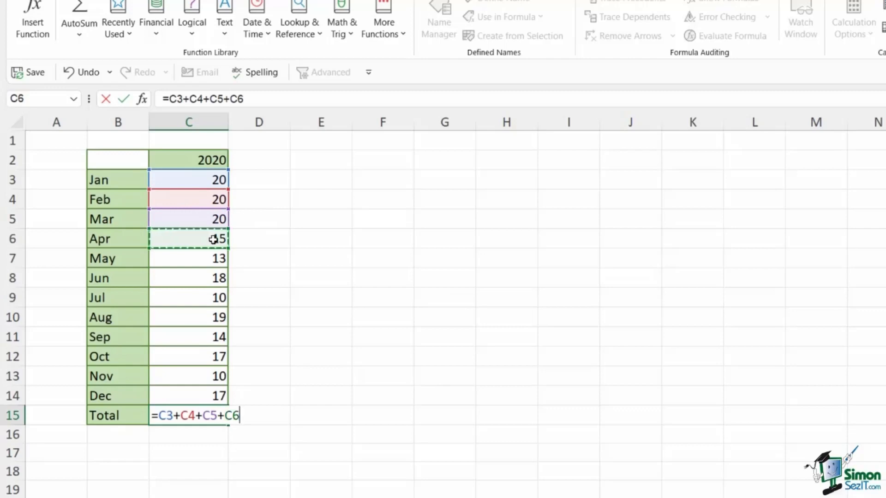
{"action": "type", "text": "+"}
{"action": "key", "text": "Escape"}
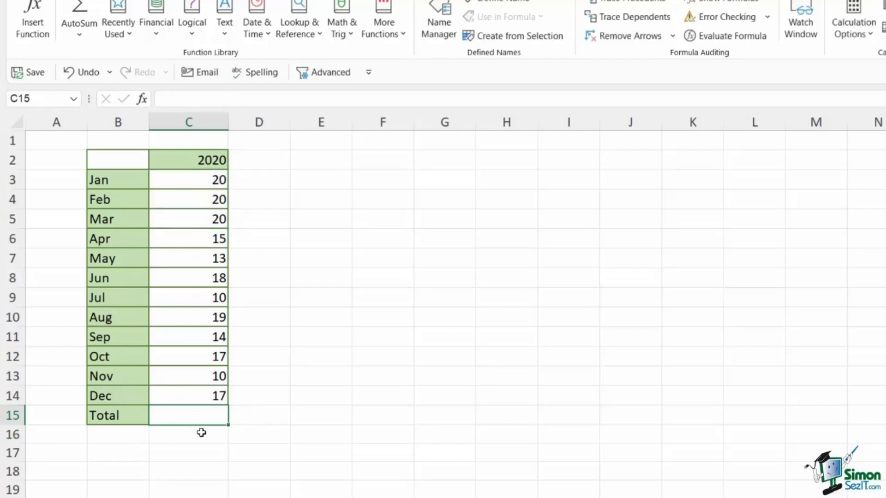
- Total the 2020 monthly values in C15 with the function =SUM(C3:C14)
{"action": "type", "text": "=SUM"}
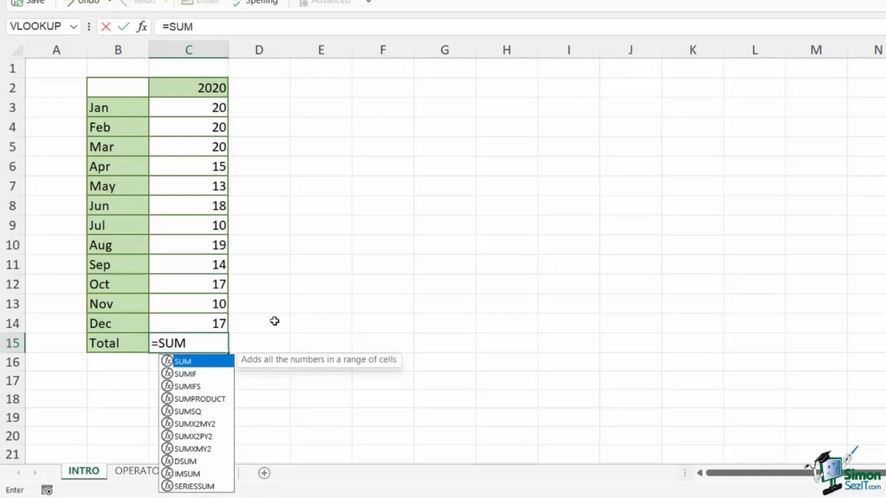
{"action": "type", "text": "("}
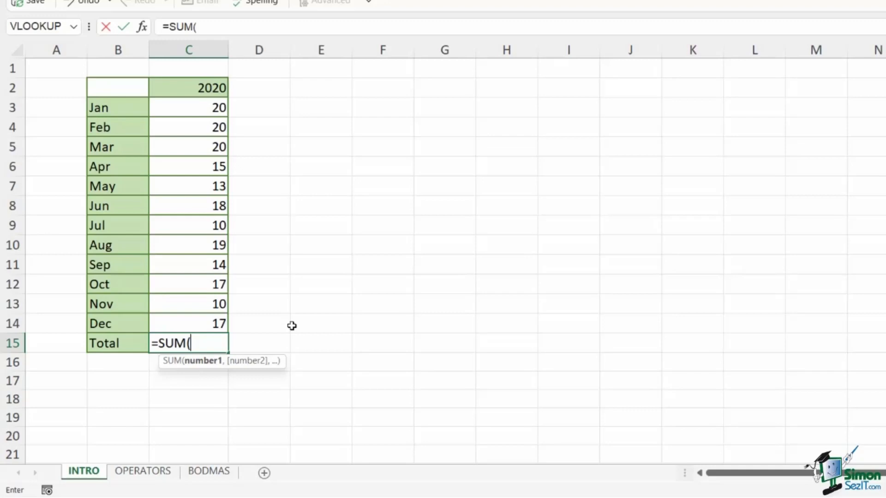
{"action": "left_click_drag", "start_coordinate": [198, 103], "coordinate": [186, 323]}
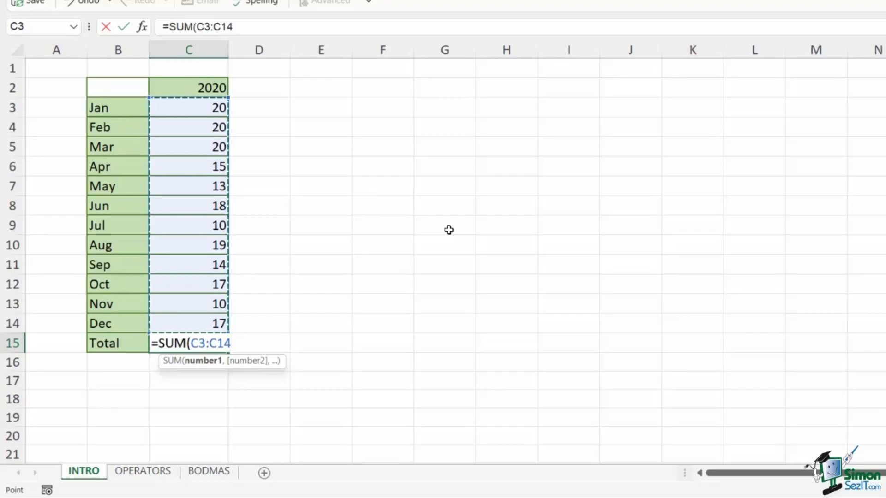
{"action": "type", "text": ")"}
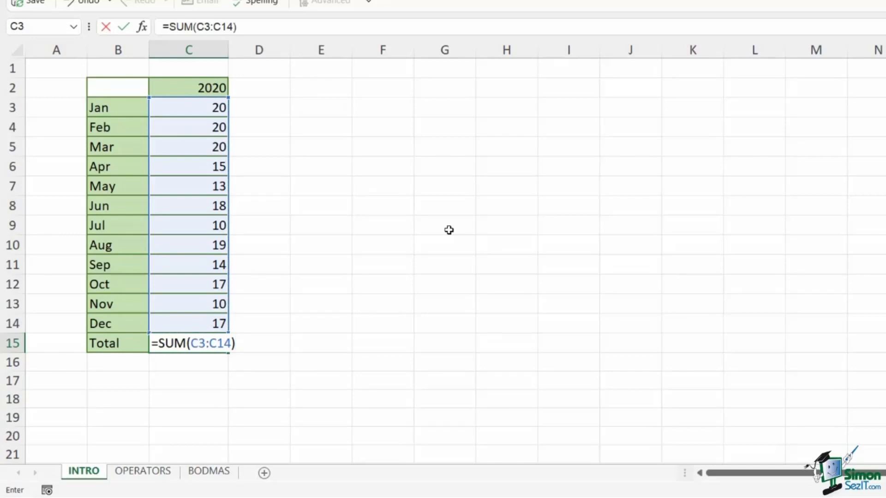
{"action": "key", "text": "Return"}
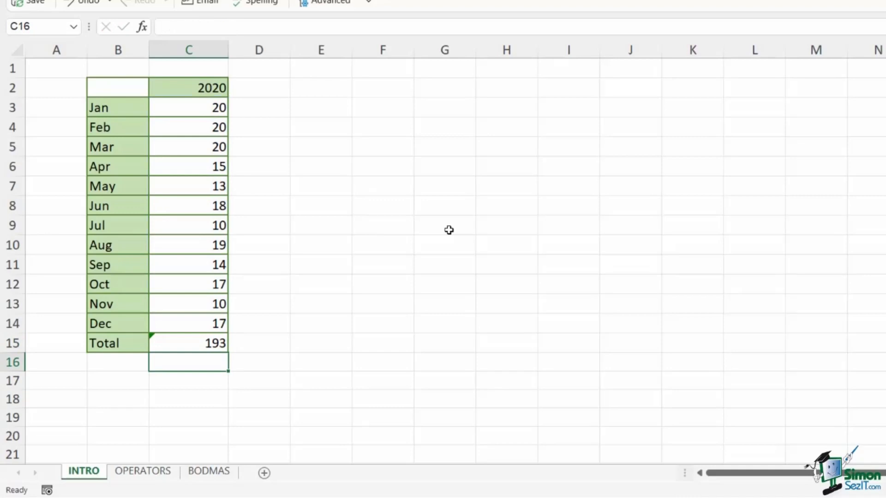
- Inspect the formula behind the 2020 total in C15, then deselect the cell
{"action": "left_click", "coordinate": [201, 342]}
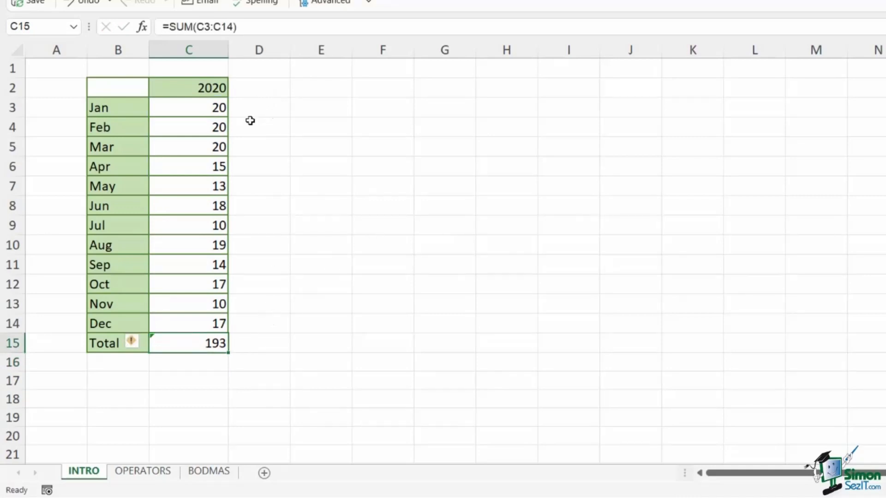
{"action": "left_click", "coordinate": [350, 302]}
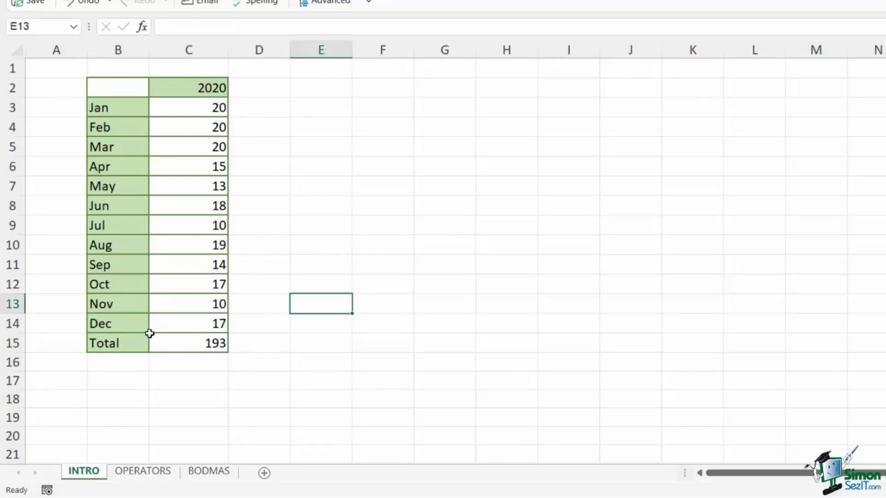
{"action": "left_click", "coordinate": [175, 343]}
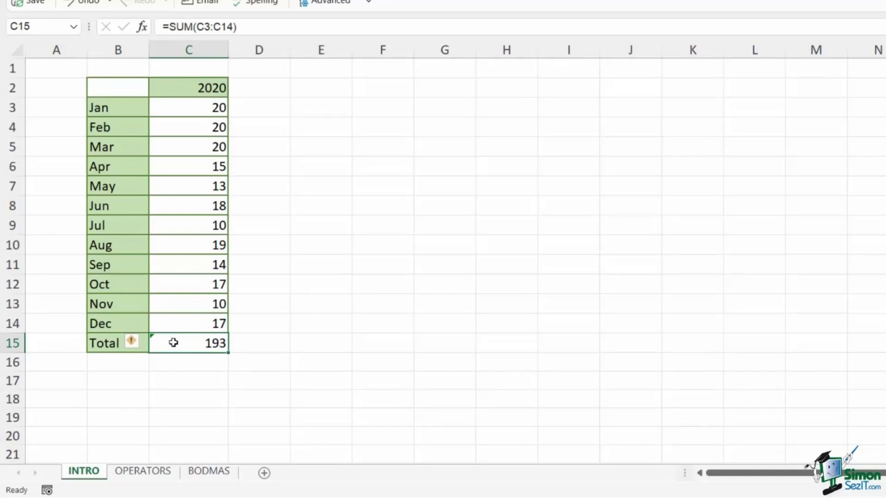
{"action": "left_click", "coordinate": [444, 226]}
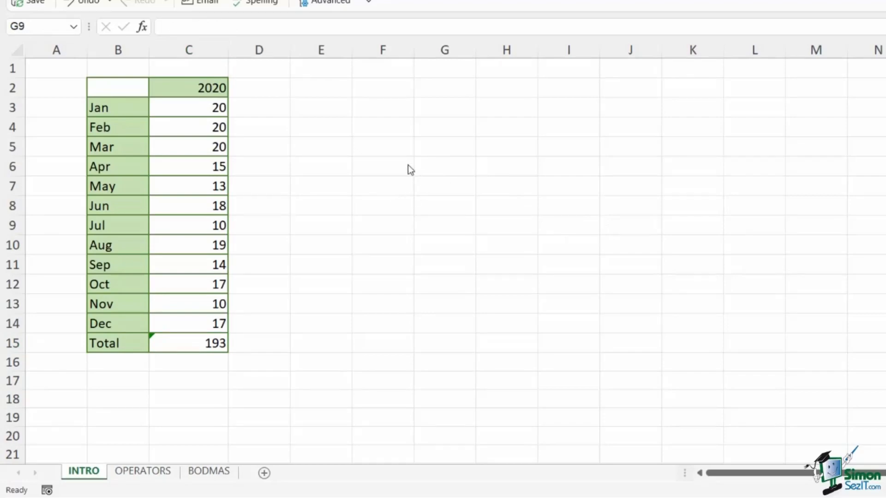
- Go to the OPERATORS sheet and review the addition, subtraction, multiplication and division entries in C3:C6
{"action": "left_click", "coordinate": [151, 475]}
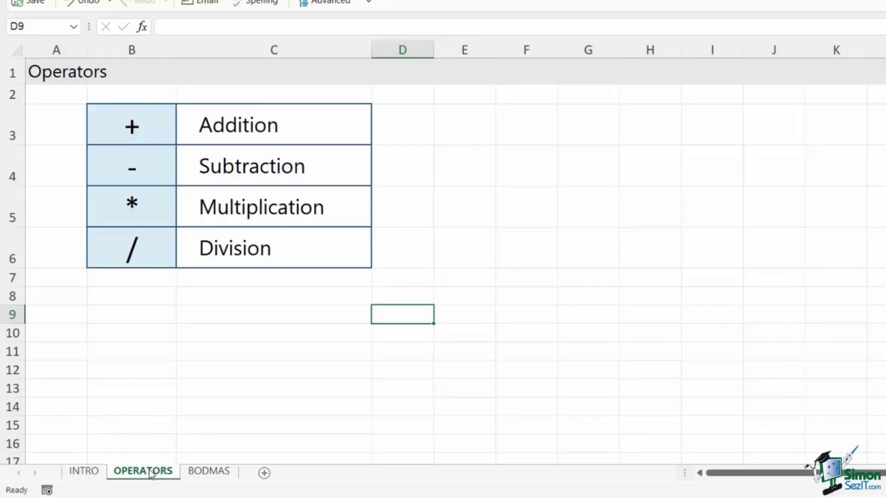
{"action": "left_click", "coordinate": [621, 162]}
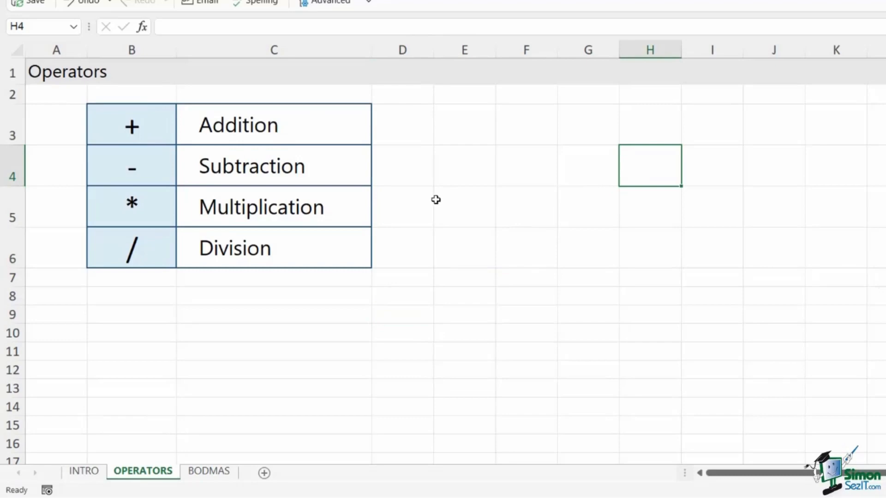
{"action": "left_click", "coordinate": [238, 124]}
{"action": "left_click", "coordinate": [255, 174]}
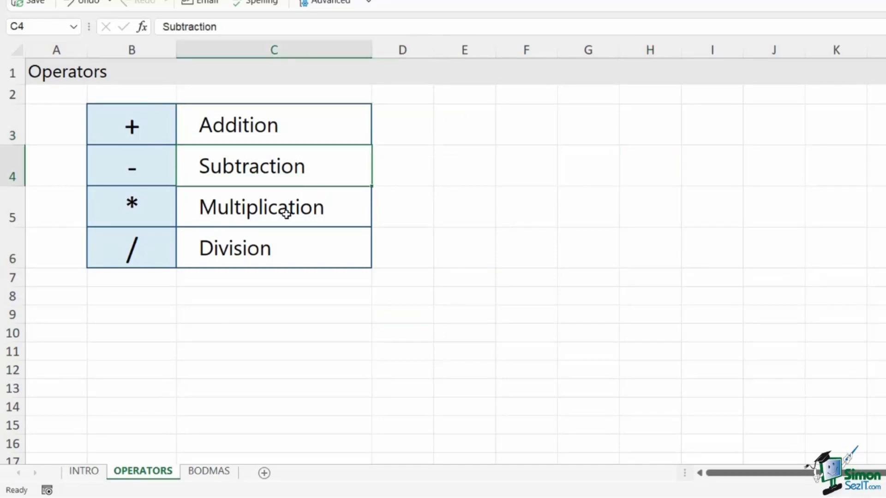
{"action": "left_click", "coordinate": [270, 209]}
{"action": "left_click", "coordinate": [293, 250]}
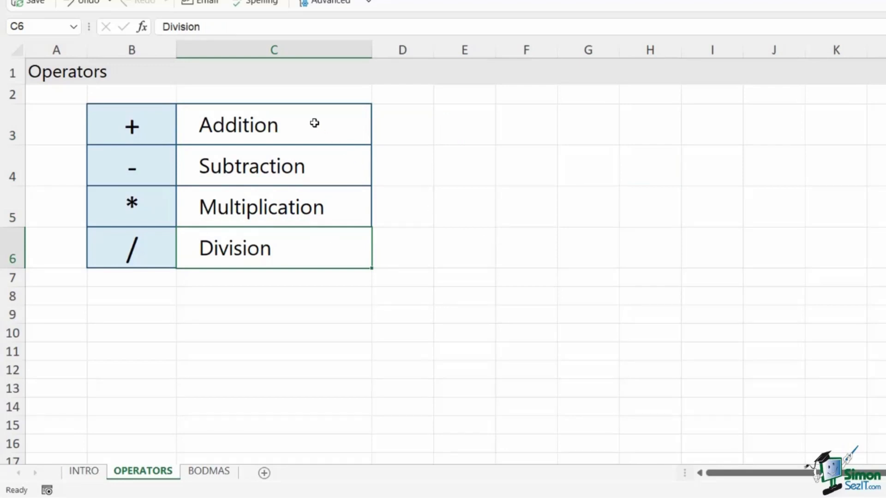
{"action": "left_click_drag", "start_coordinate": [314, 123], "coordinate": [311, 249]}
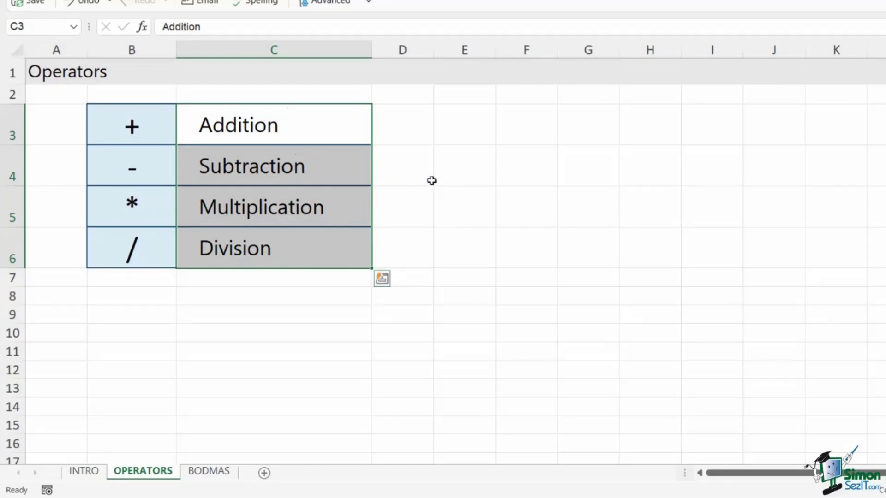
- Enter the example numbers 10 in F4 and 20 in F5
{"action": "left_click", "coordinate": [524, 172]}
{"action": "type", "text": "2"}
{"action": "key", "text": "BackSpace"}
{"action": "type", "text": "10"}
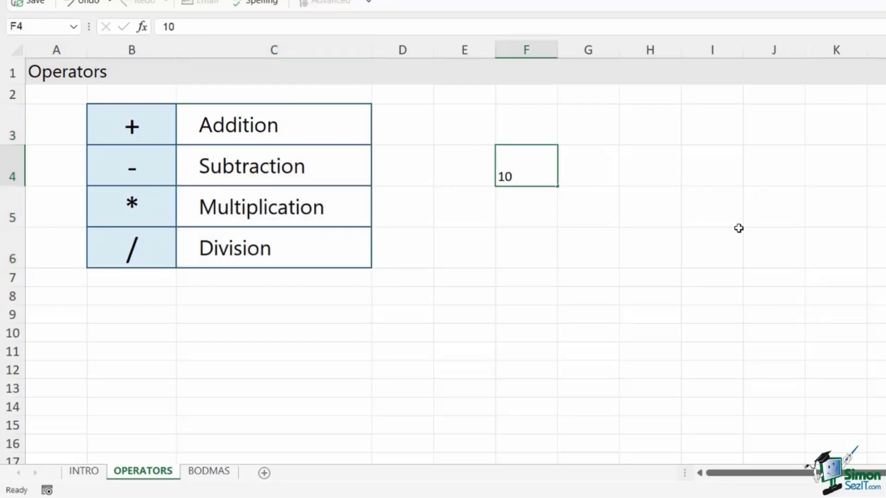
{"action": "key", "text": "Return"}
{"action": "type", "text": "20"}
{"action": "left_click", "coordinate": [737, 238]}
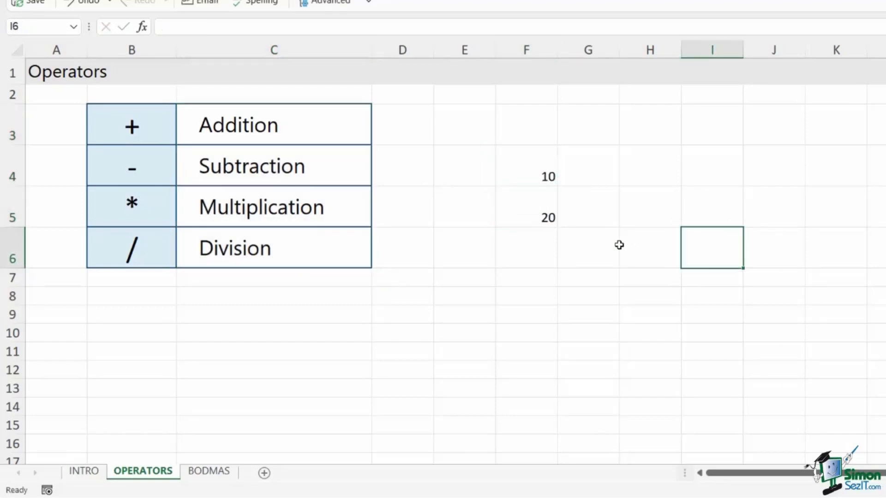
- Subtract the first example number from the second in F6 with the formula =F5-F4
{"action": "left_click", "coordinate": [535, 256]}
{"action": "type", "text": "="}
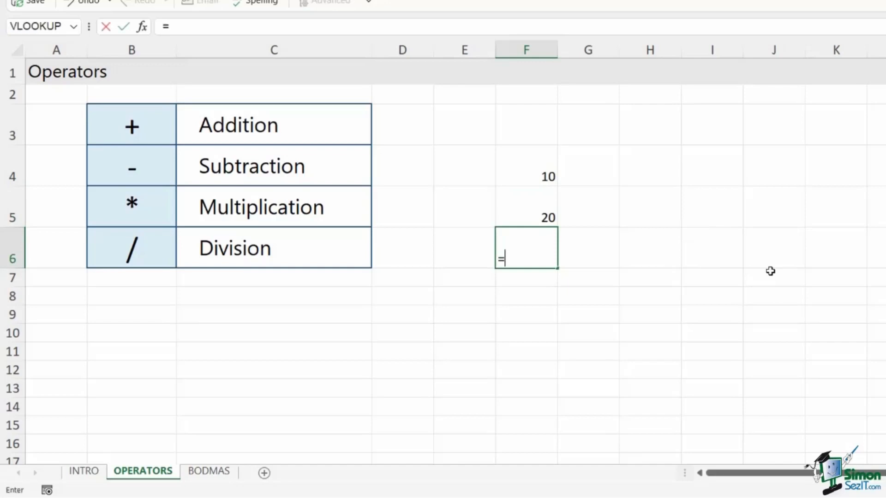
{"action": "left_click", "coordinate": [533, 215]}
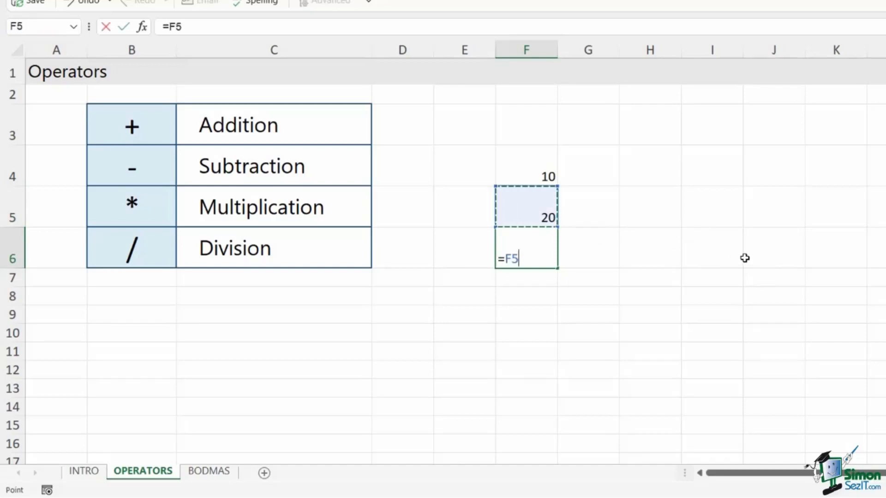
{"action": "type", "text": "-"}
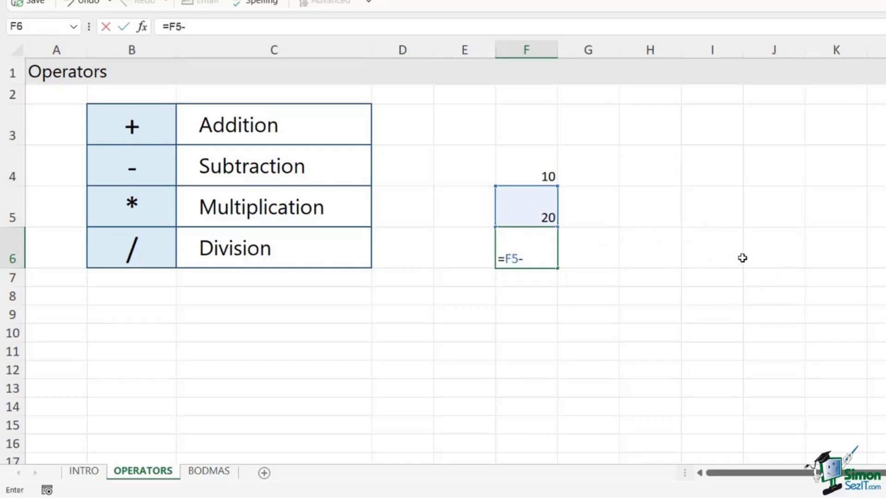
{"action": "left_click", "coordinate": [541, 169]}
{"action": "key", "text": "Return"}
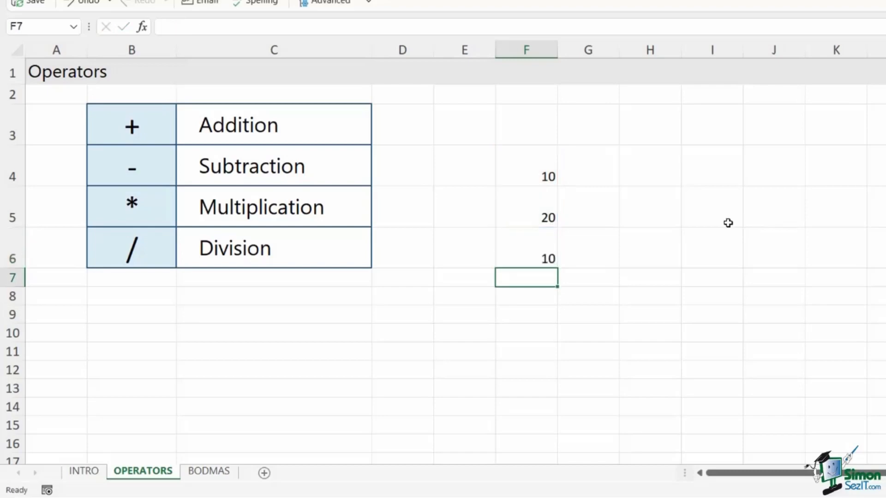
- Replace the subtraction in F6 with the multiplication formula =F5*F4
{"action": "left_click", "coordinate": [532, 252]}
{"action": "key", "text": "Delete"}
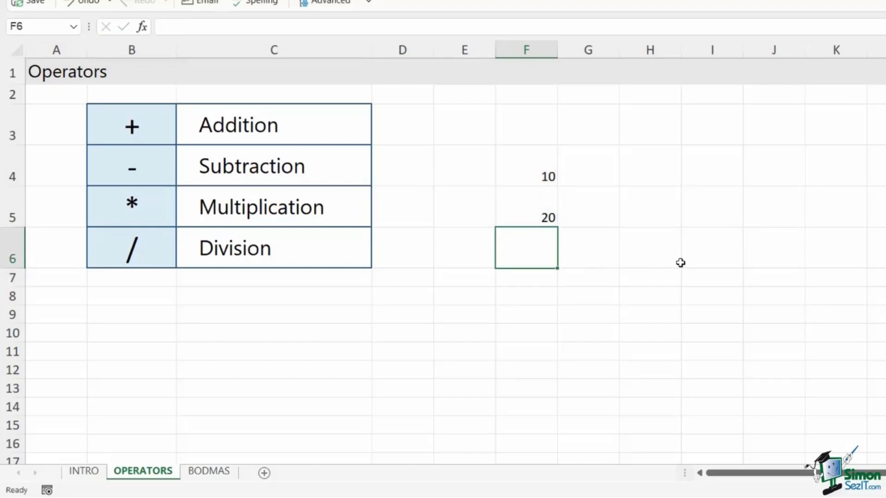
{"action": "type", "text": "="}
{"action": "left_click", "coordinate": [540, 216]}
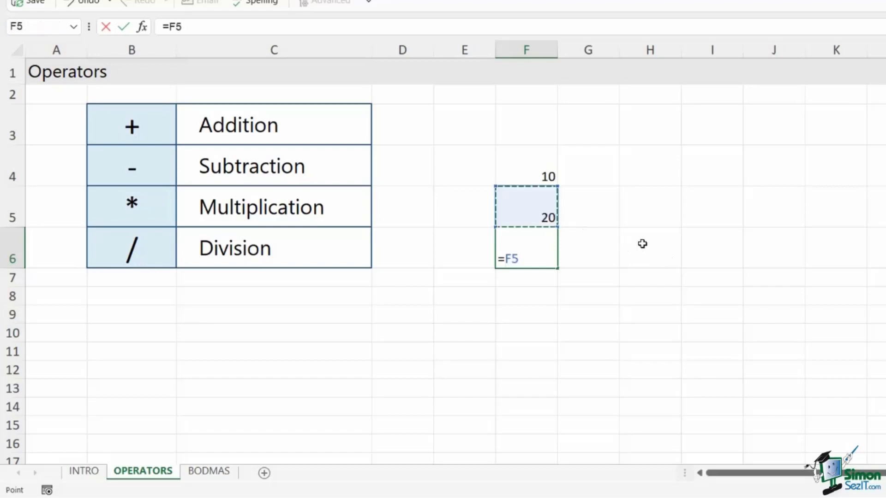
{"action": "type", "text": "*"}
{"action": "left_click", "coordinate": [523, 174]}
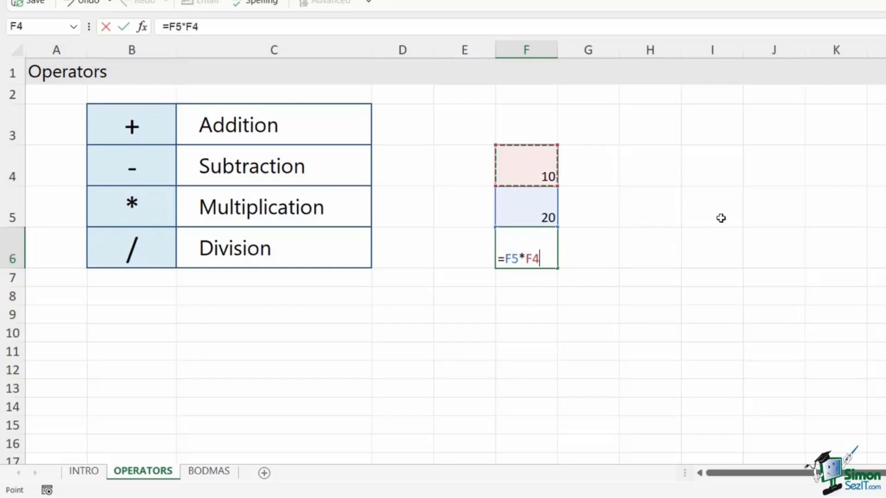
{"action": "key", "text": "Return"}
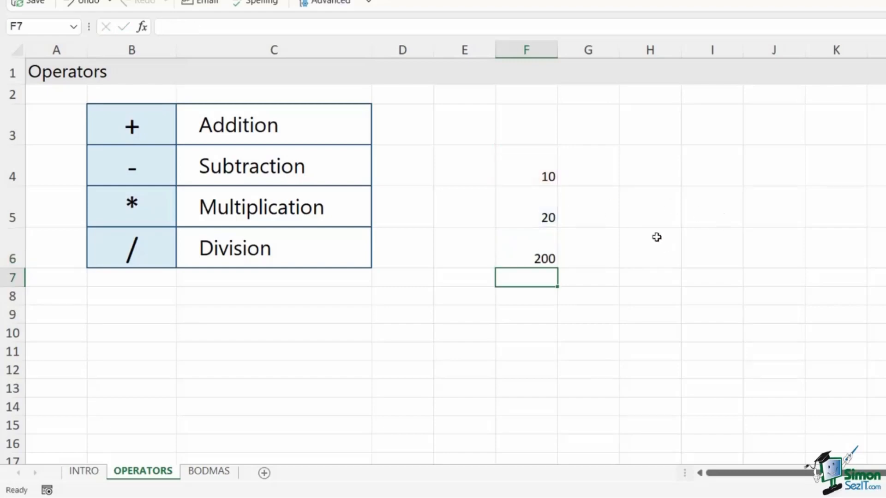
- Replace the multiplication in F6 with the division formula =F5/F4
{"action": "left_click", "coordinate": [542, 252]}
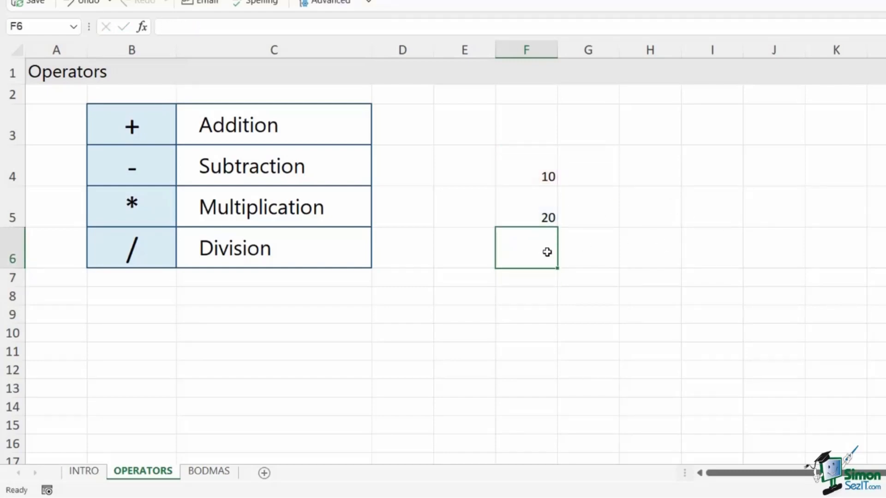
{"action": "type", "text": "="}
{"action": "left_click", "coordinate": [539, 209]}
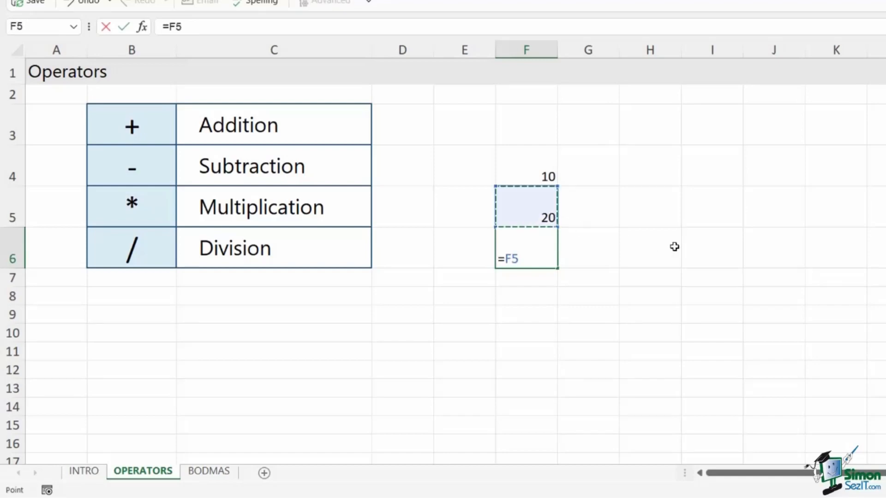
{"action": "type", "text": "/"}
{"action": "left_click", "coordinate": [529, 166]}
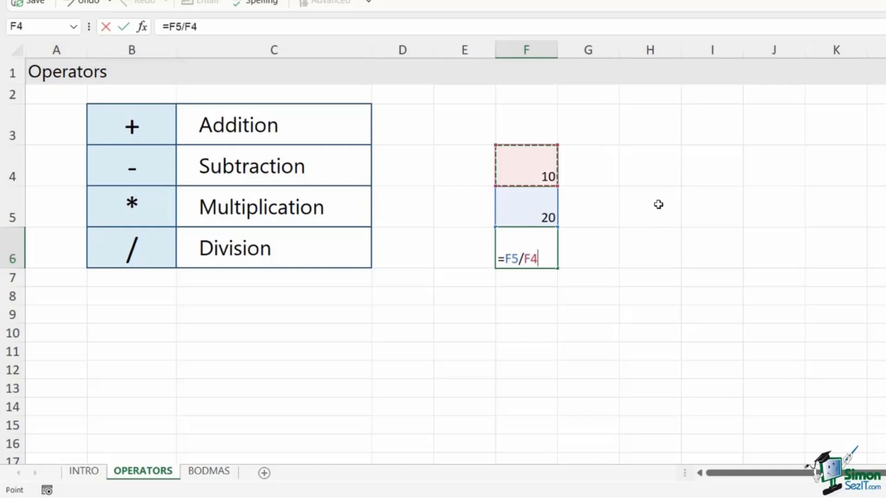
{"action": "key", "text": "Return"}
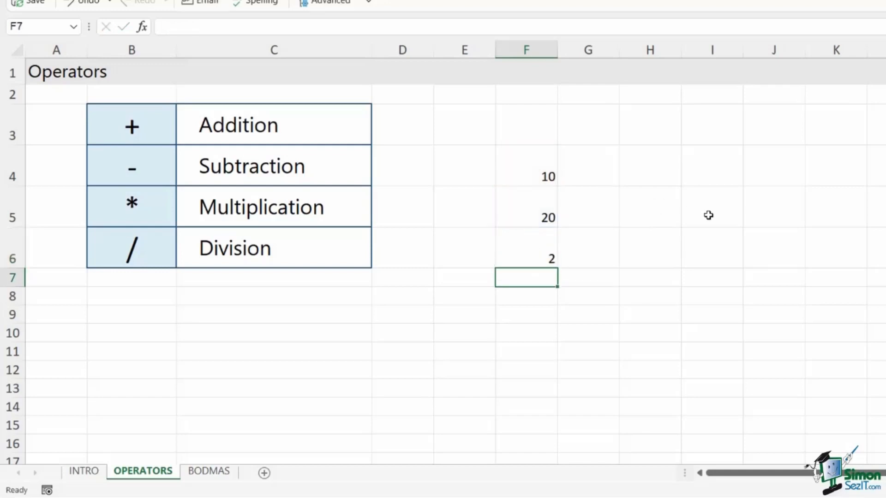
- Clear the example numbers and formula from cells F4:F6
{"action": "left_click_drag", "start_coordinate": [520, 168], "coordinate": [525, 249]}
{"action": "key", "text": "Delete"}
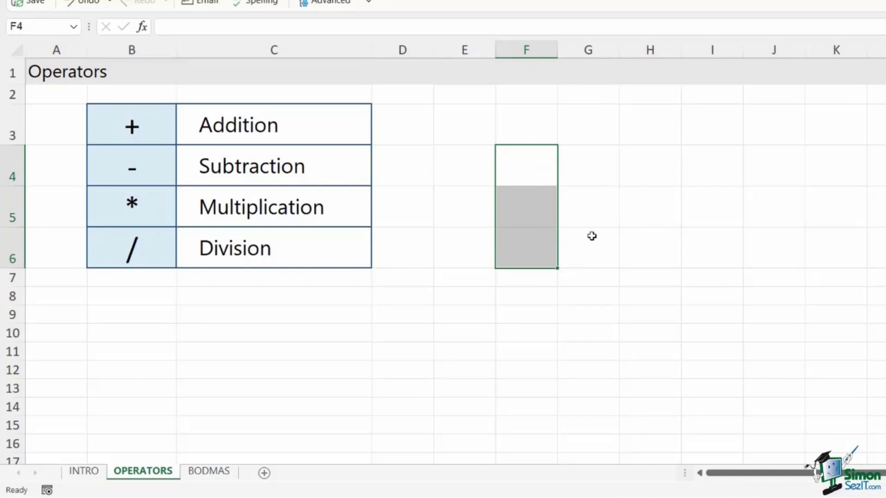
{"action": "left_click", "coordinate": [593, 172]}
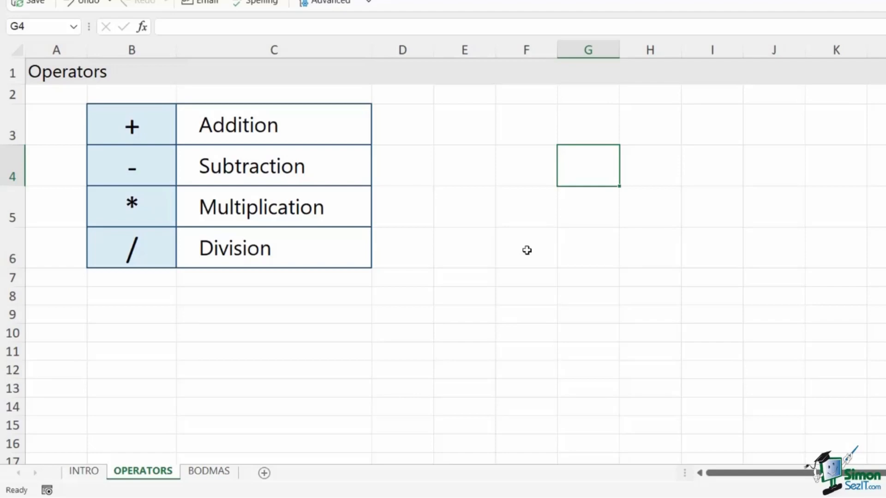
- Enter the mixed-operator formula =10+2/2 in C9 and reselect the cell to inspect it
{"action": "left_click", "coordinate": [249, 314]}
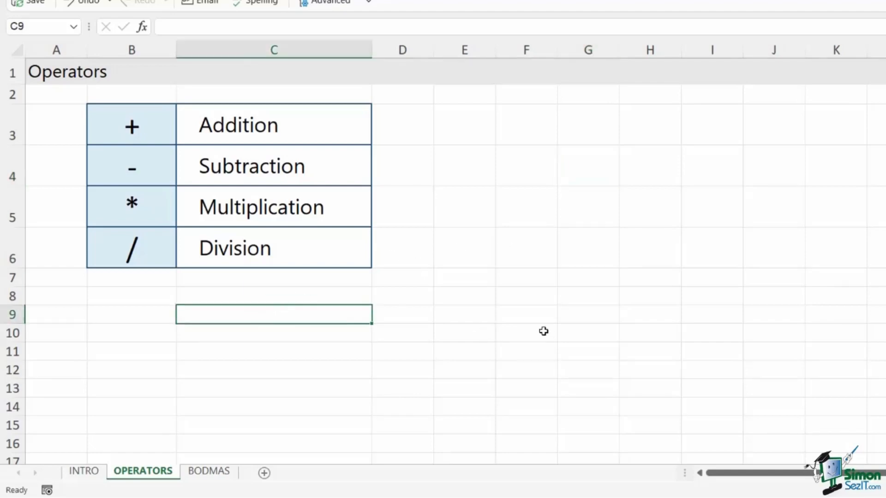
{"action": "type", "text": "=10"}
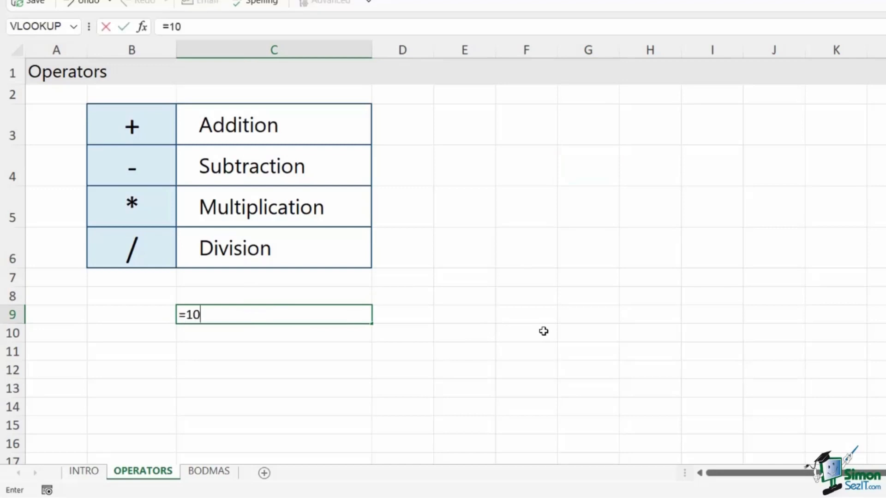
{"action": "type", "text": "+2/2"}
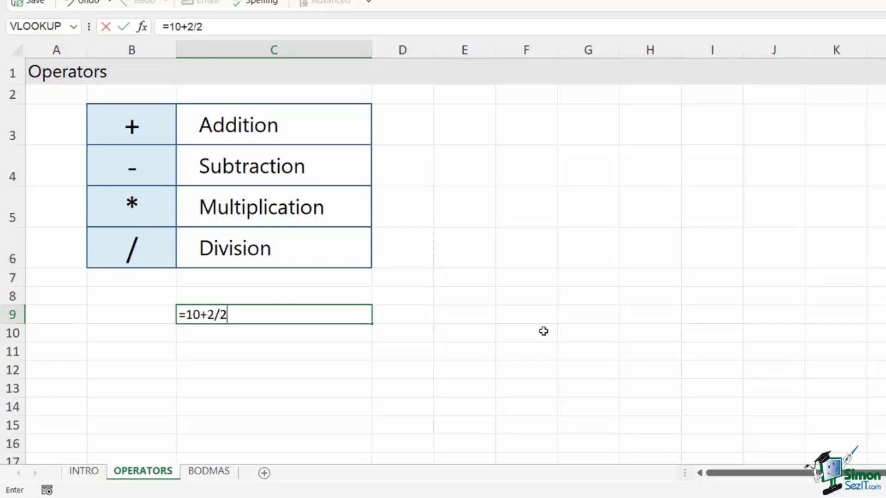
{"action": "key", "text": "Return"}
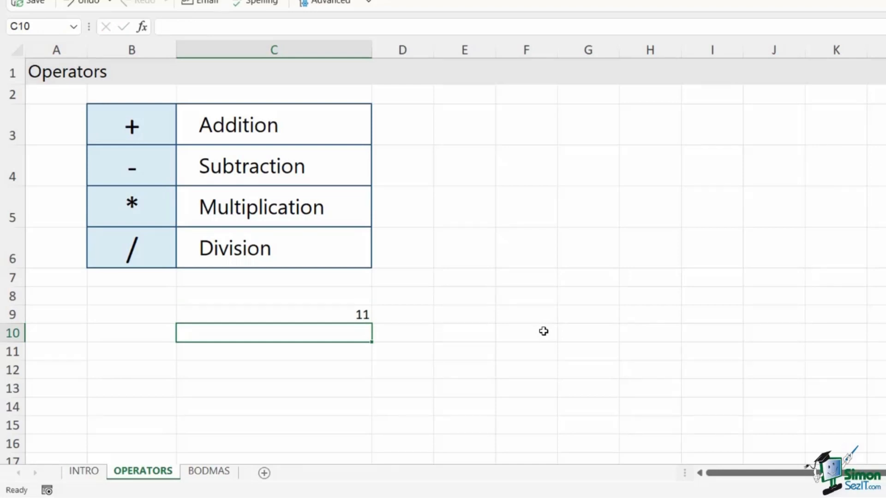
{"action": "left_click", "coordinate": [328, 313]}
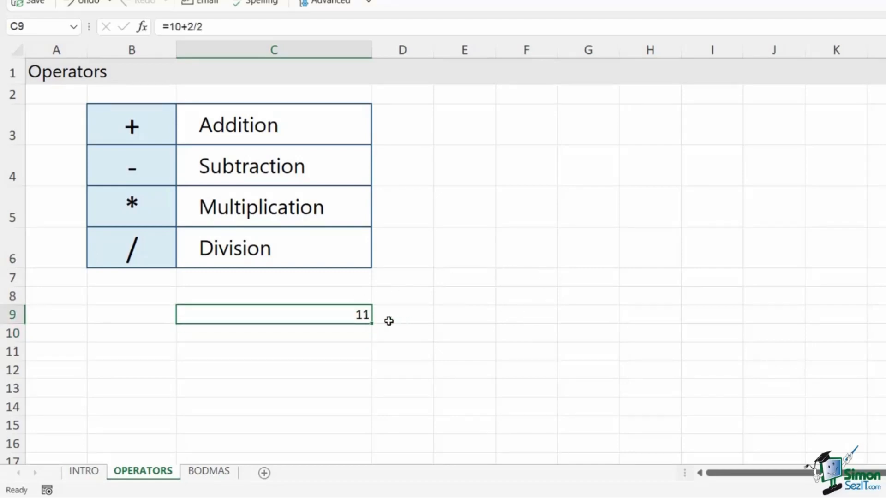
- Inspect the formula in C9 without changing it, and open the BODMAS sheet
{"action": "double_click", "coordinate": [329, 313]}
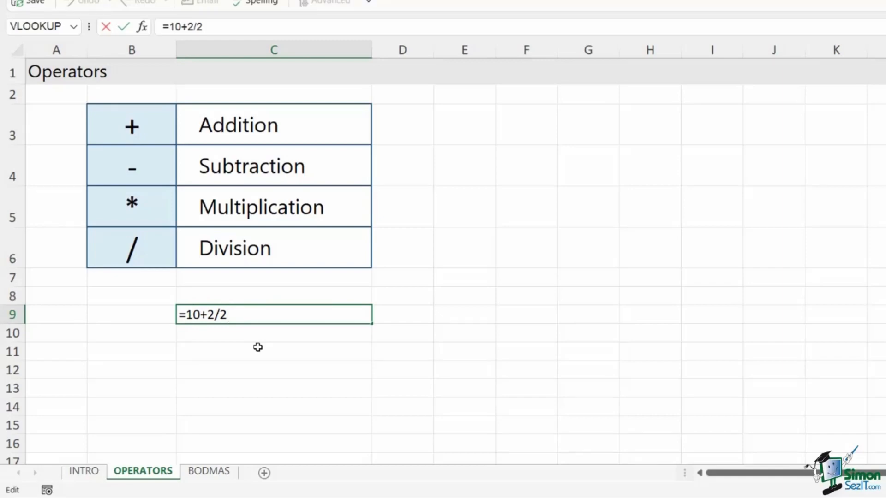
{"action": "key", "text": "Return"}
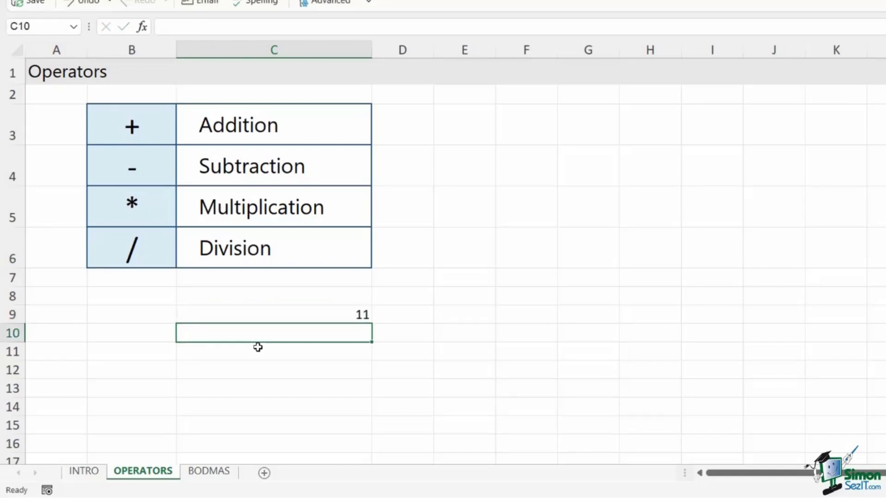
{"action": "left_click", "coordinate": [211, 473]}
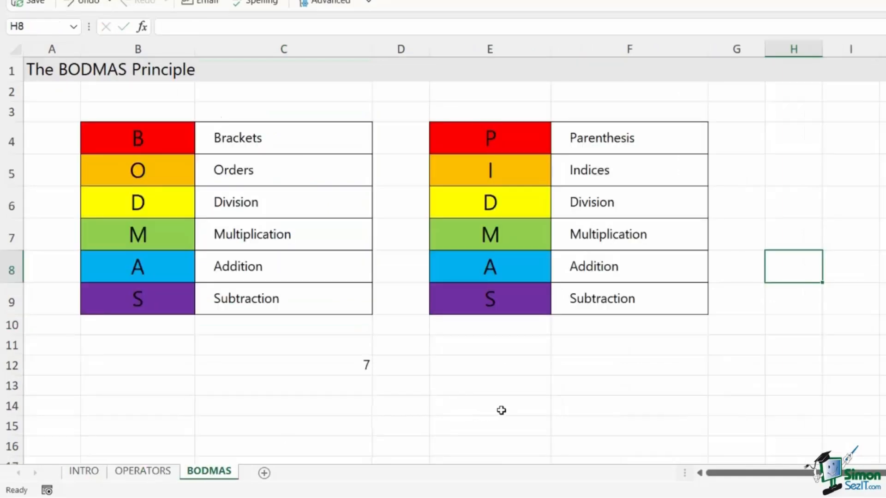
{"action": "left_click", "coordinate": [501, 410]}
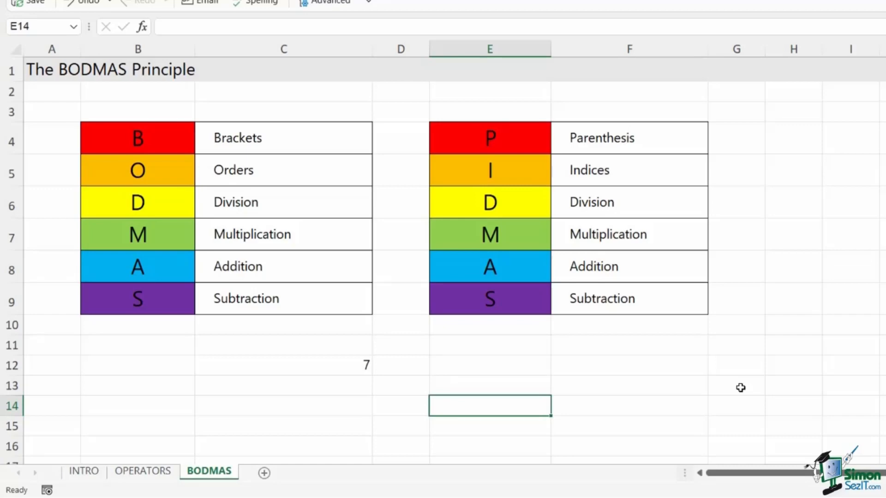
- Go through the BODMAS order in C4:C9 one cell at a time, from Brackets to Subtraction, twice
{"action": "left_click", "coordinate": [268, 138]}
{"action": "left_click", "coordinate": [288, 169]}
{"action": "left_click", "coordinate": [289, 202]}
{"action": "left_click", "coordinate": [305, 234]}
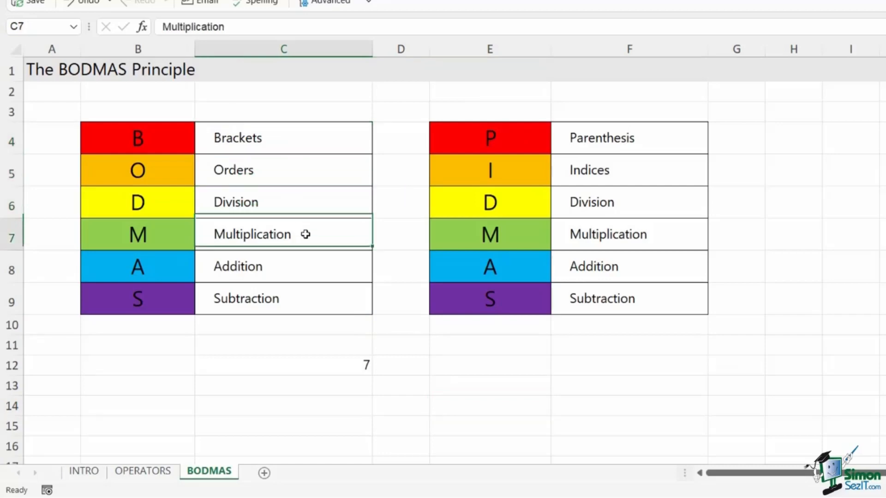
{"action": "left_click", "coordinate": [291, 265]}
{"action": "left_click", "coordinate": [291, 298]}
{"action": "left_click", "coordinate": [294, 146]}
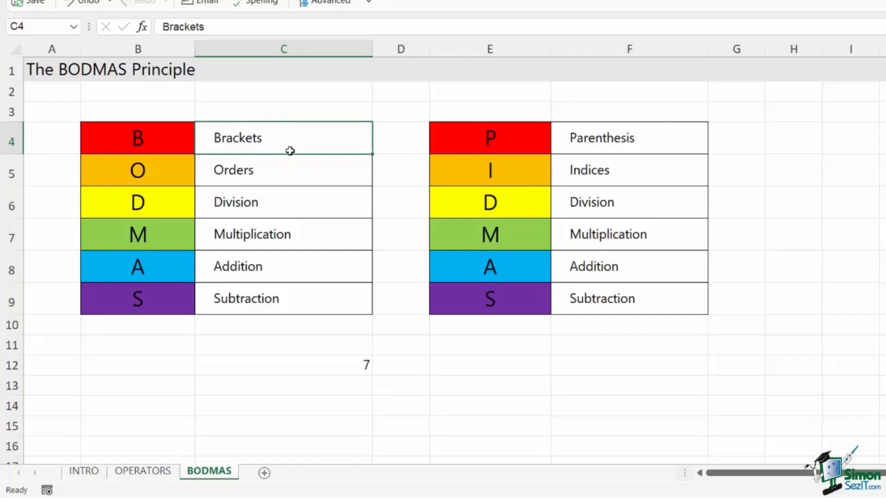
{"action": "left_click", "coordinate": [285, 175]}
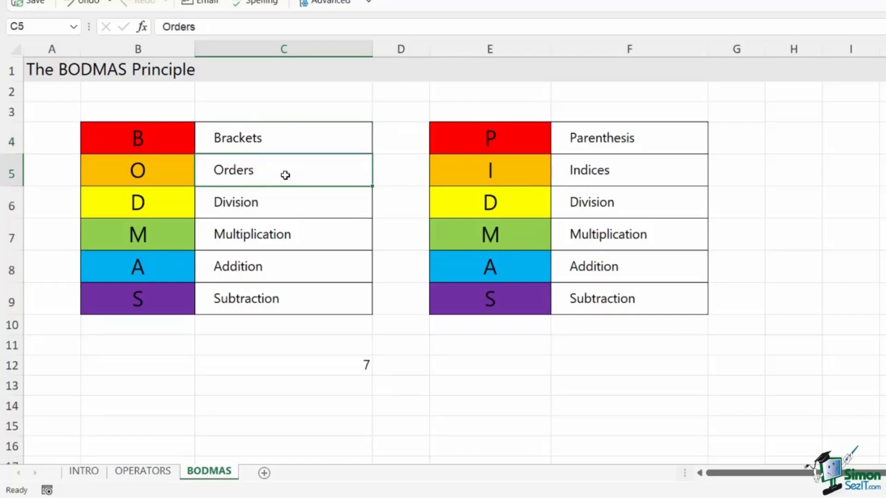
{"action": "left_click", "coordinate": [282, 203]}
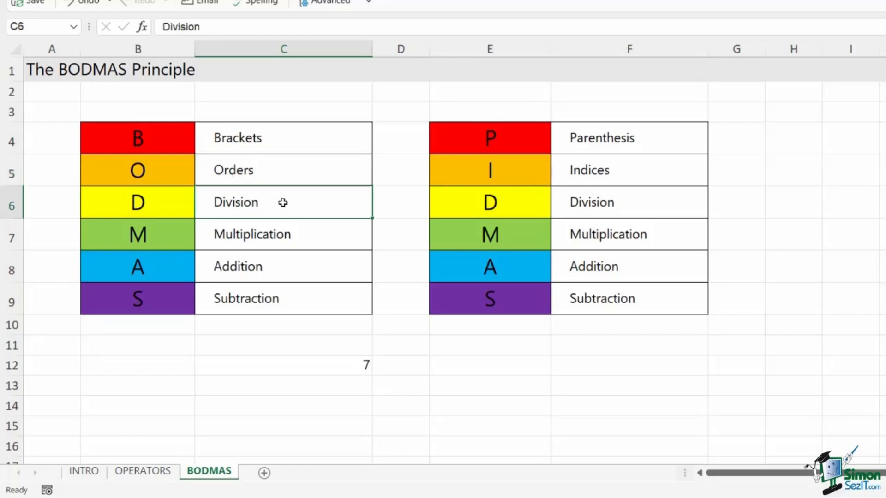
{"action": "left_click", "coordinate": [289, 235]}
{"action": "left_click", "coordinate": [271, 273]}
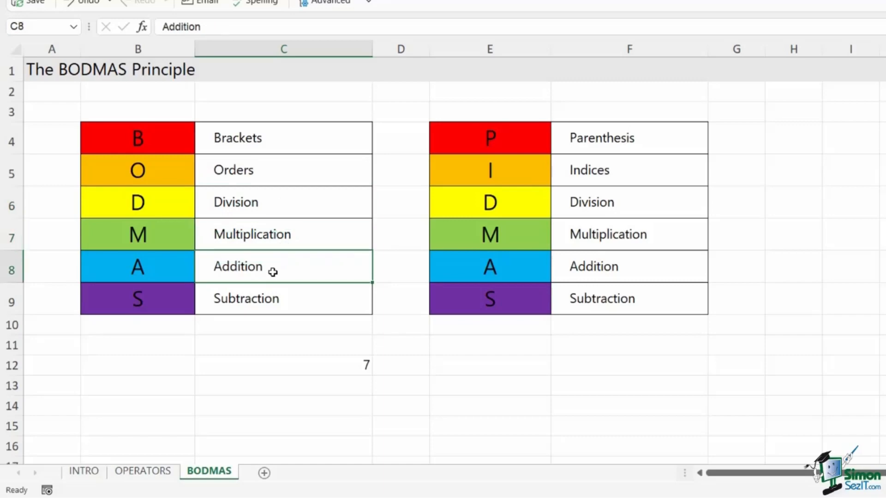
{"action": "left_click", "coordinate": [269, 299]}
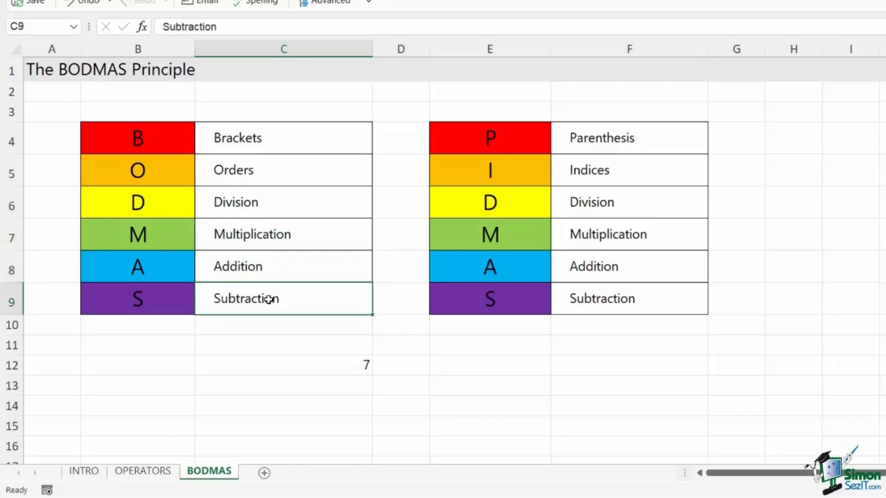
- Clear the leftover result in C12 and select the BODMAS terms in C4:C9
{"action": "left_click", "coordinate": [362, 365]}
{"action": "key", "text": "Delete"}
{"action": "key", "text": "Up"}
{"action": "left_click_drag", "start_coordinate": [262, 137], "coordinate": [270, 300]}
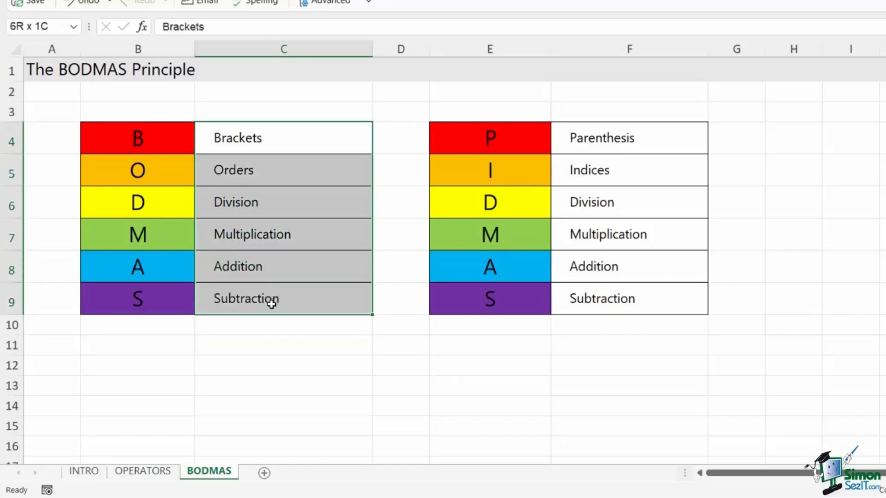
- Check the C9 formula on the OPERATORS sheet and enter =10+2/2 in C12 of the BODMAS sheet
{"action": "left_click", "coordinate": [149, 471]}
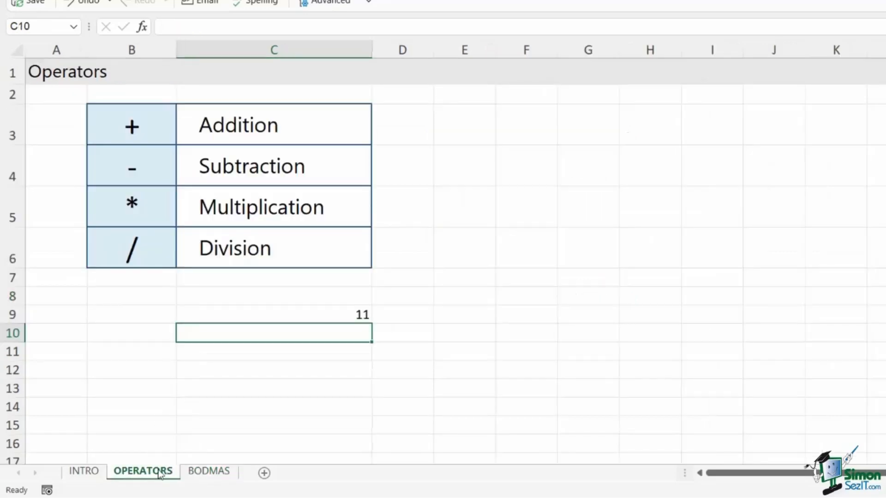
{"action": "left_click", "coordinate": [352, 315]}
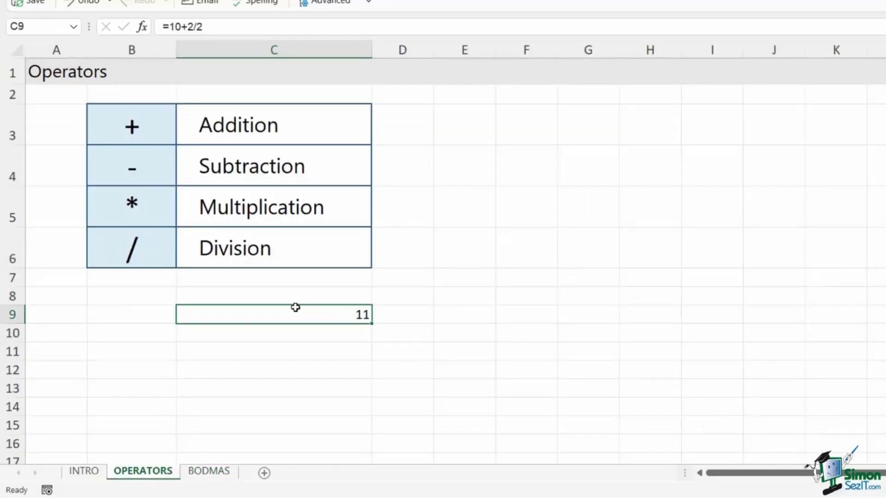
{"action": "left_click", "coordinate": [209, 471]}
{"action": "left_click", "coordinate": [252, 368]}
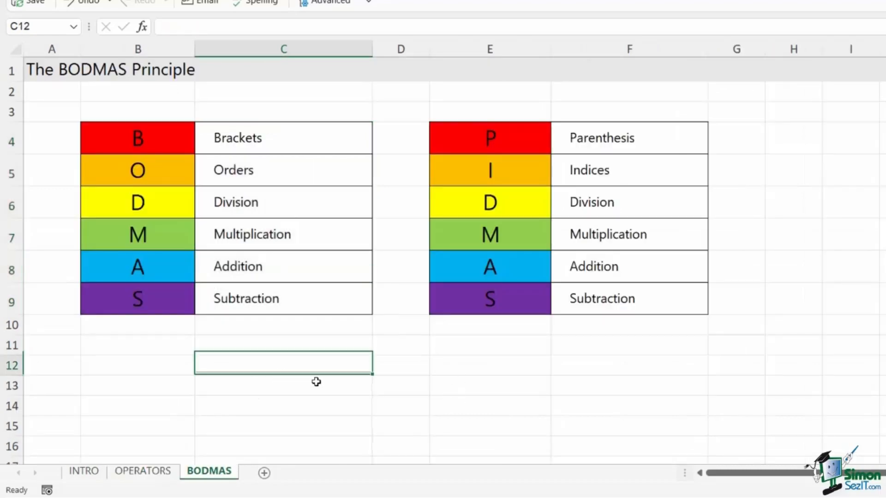
{"action": "type", "text": "=10"}
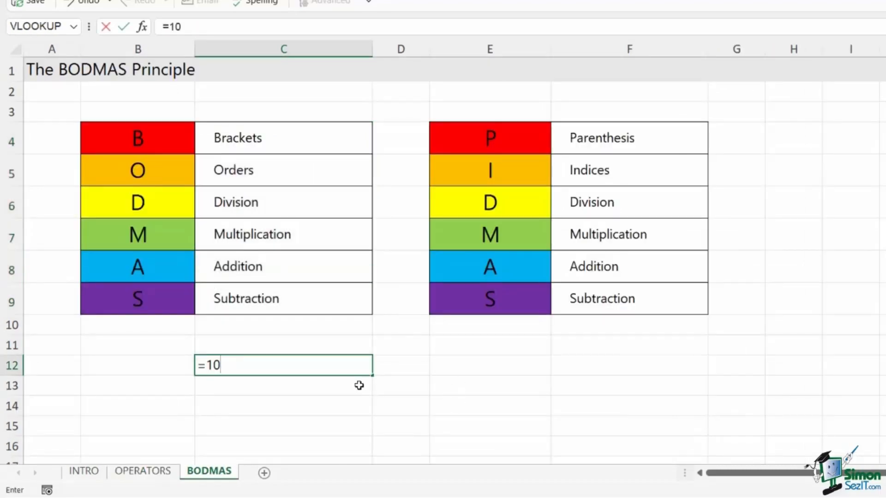
{"action": "type", "text": "+2/2"}
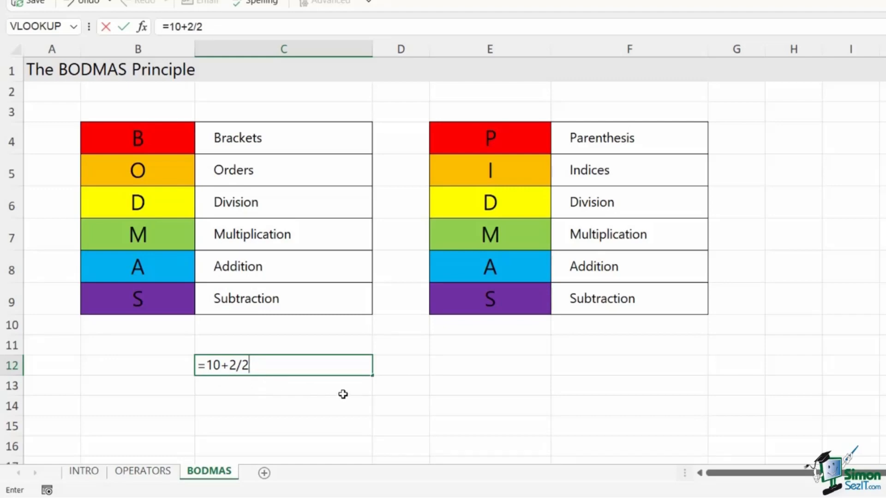
{"action": "key", "text": "Return"}
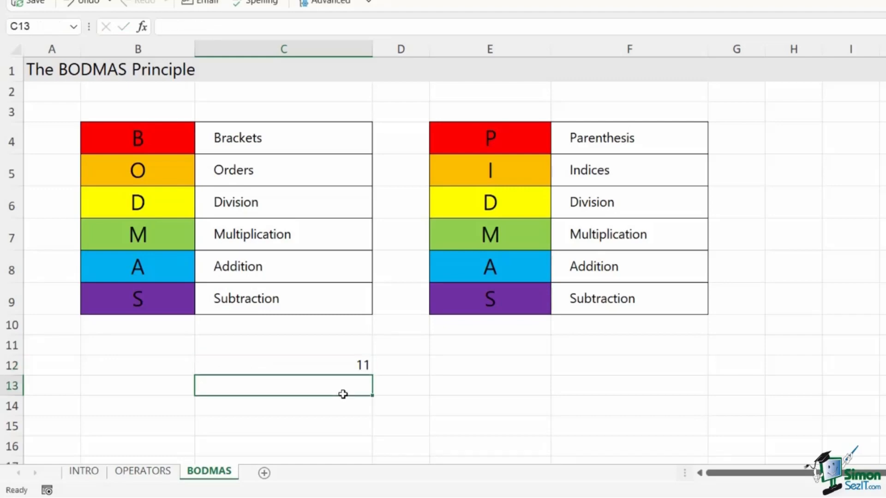
- Add brackets around the addition in C12 so the formula reads =(10+2)/2
{"action": "left_click", "coordinate": [336, 365]}
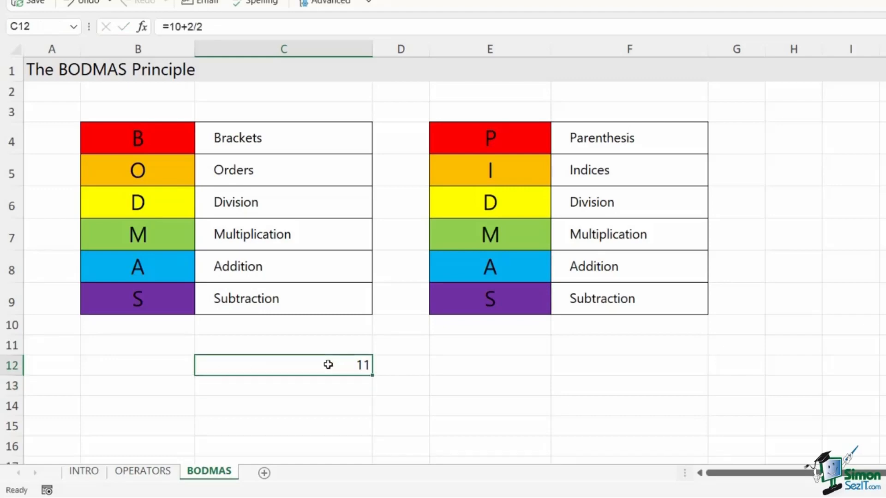
{"action": "double_click", "coordinate": [333, 365]}
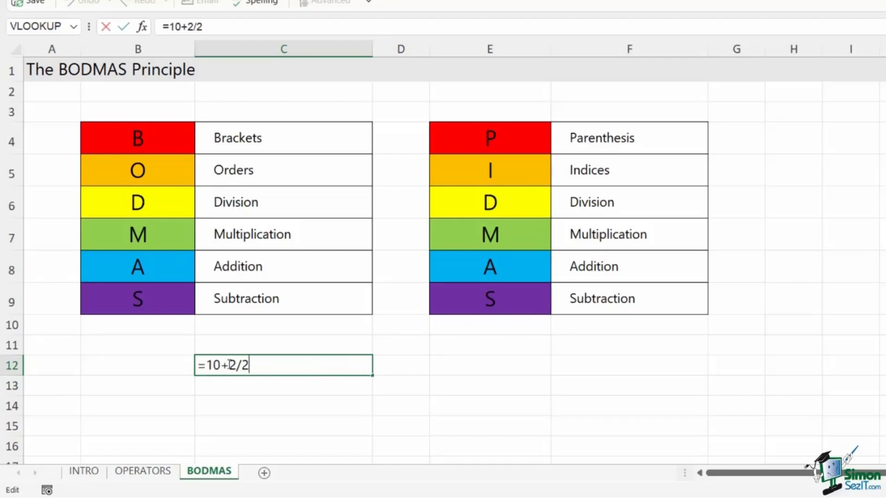
{"action": "left_click", "coordinate": [206, 365]}
{"action": "type", "text": "("}
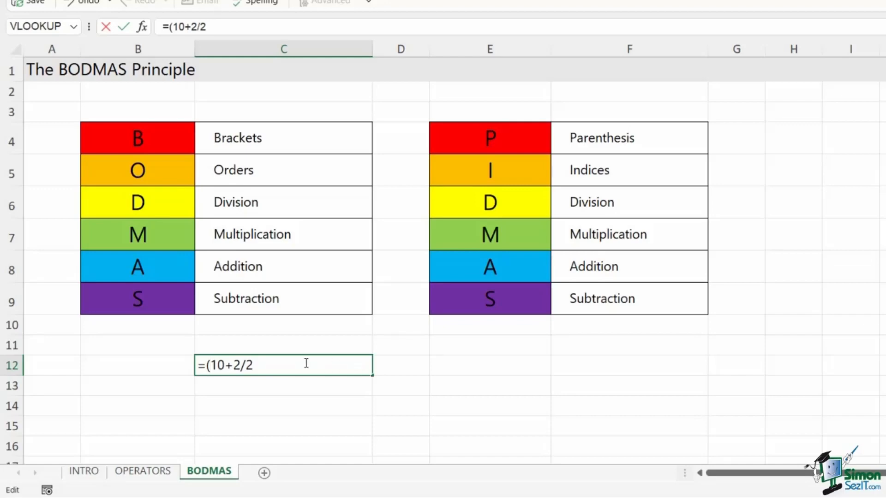
{"action": "left_click", "coordinate": [242, 365]}
{"action": "type", "text": ")"}
{"action": "key", "text": "Return"}
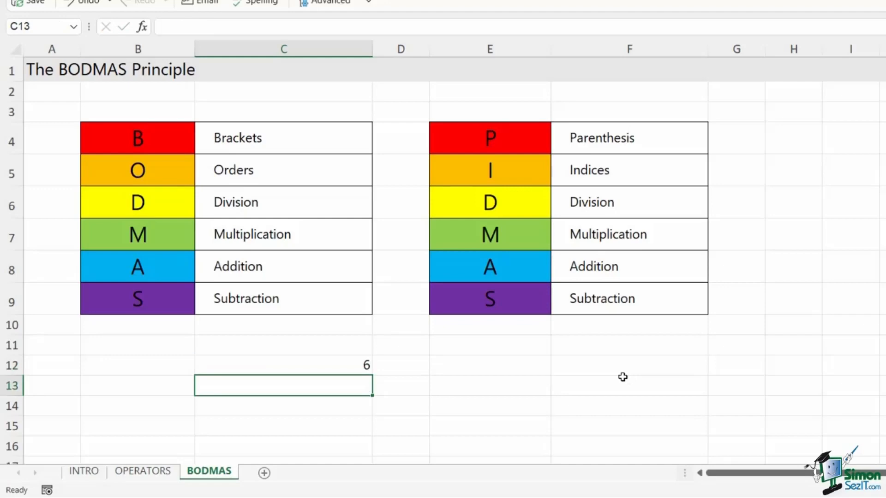